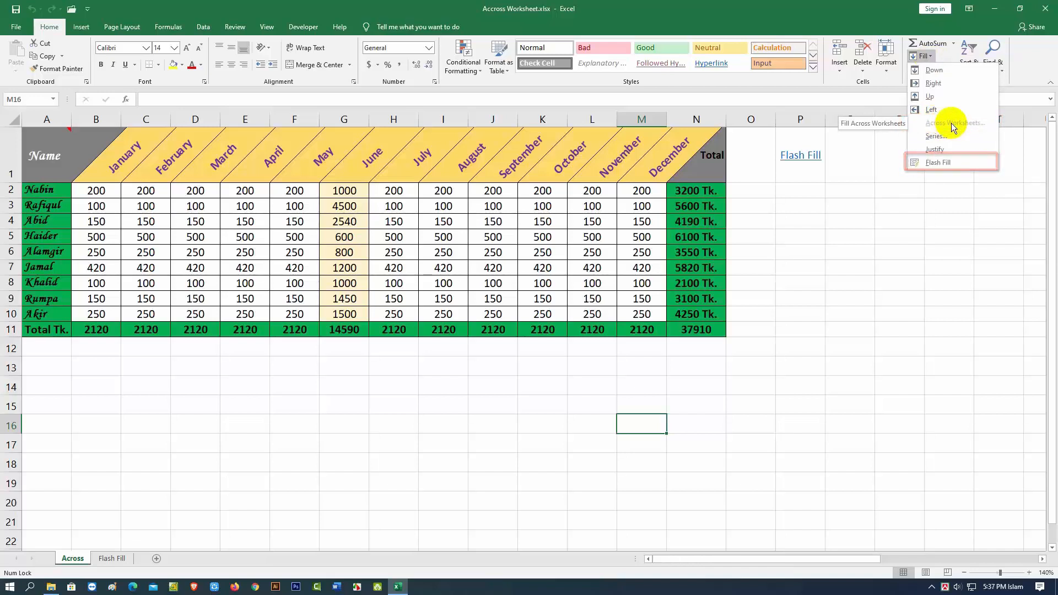
left_click(897, 217)
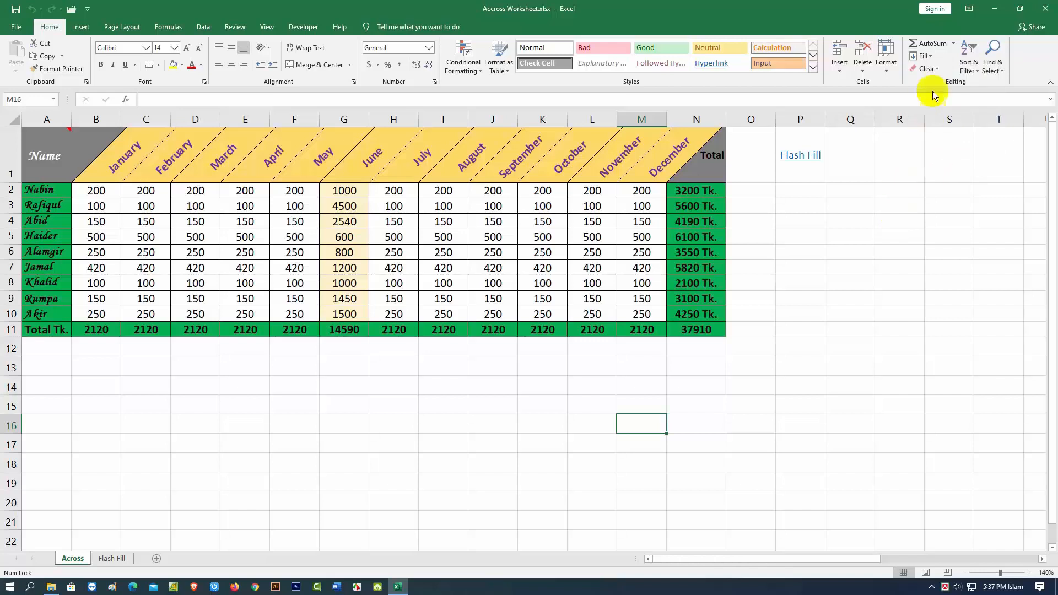
left_click(924, 56)
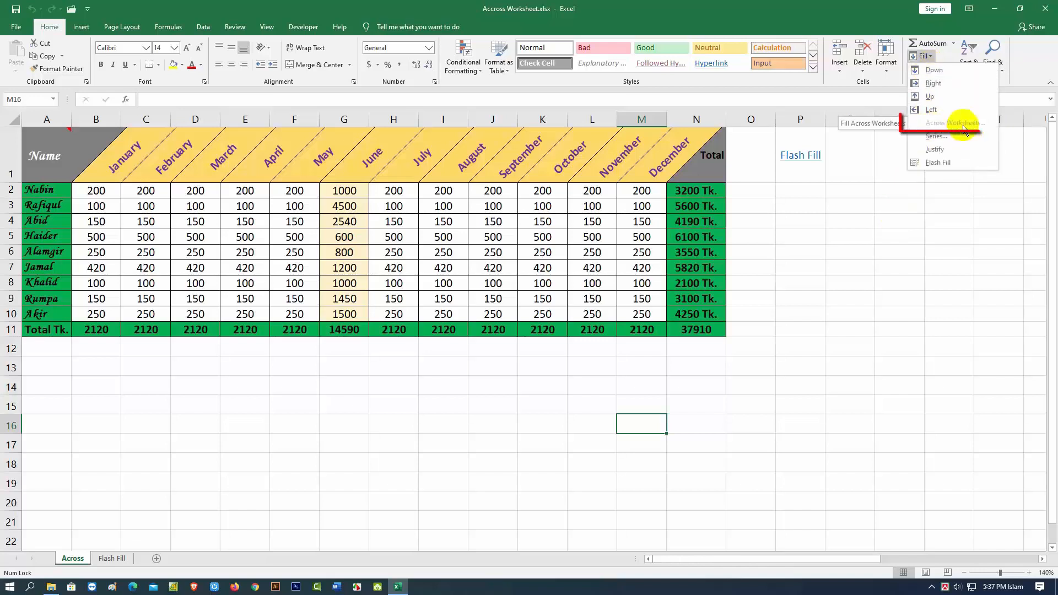
left_click(782, 270)
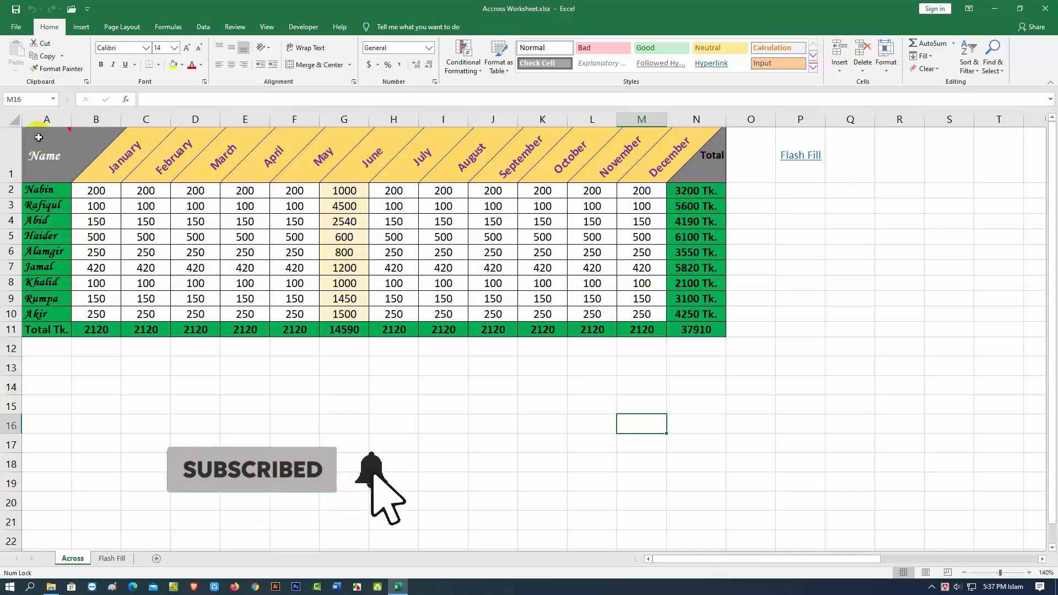
Copy the table A1:N11 from the Across sheet and paste it at A1 in two new worksheets.
left_click_drag(46, 149, 683, 330)
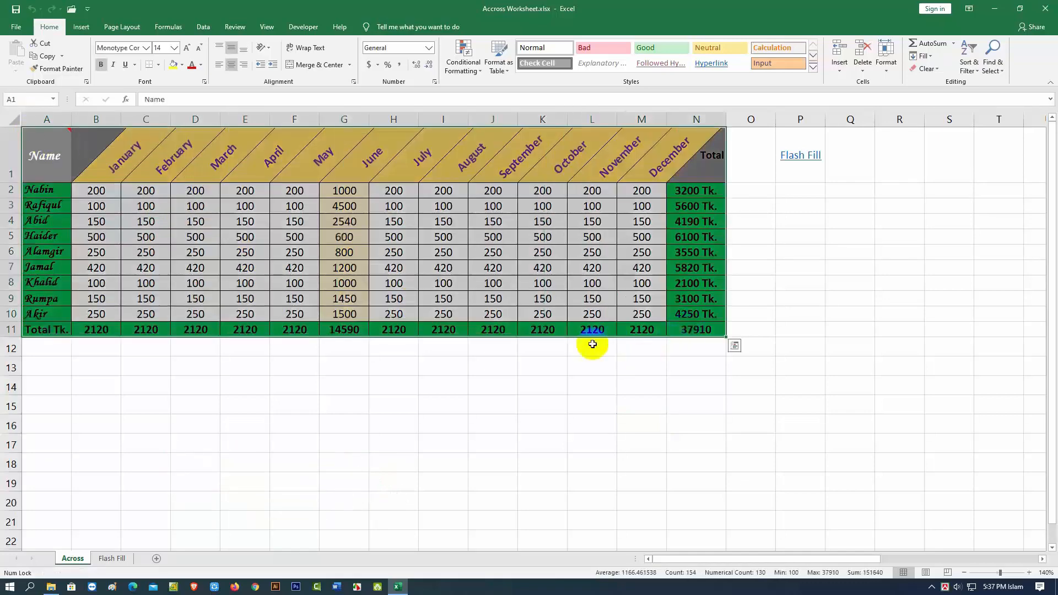
key("ctrl+c")
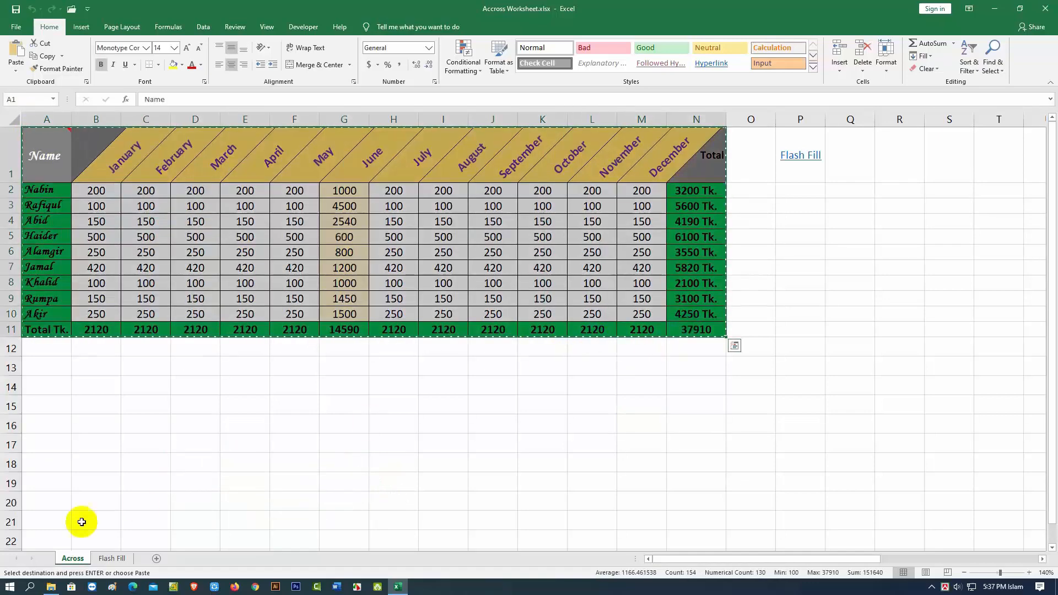
left_click(156, 559)
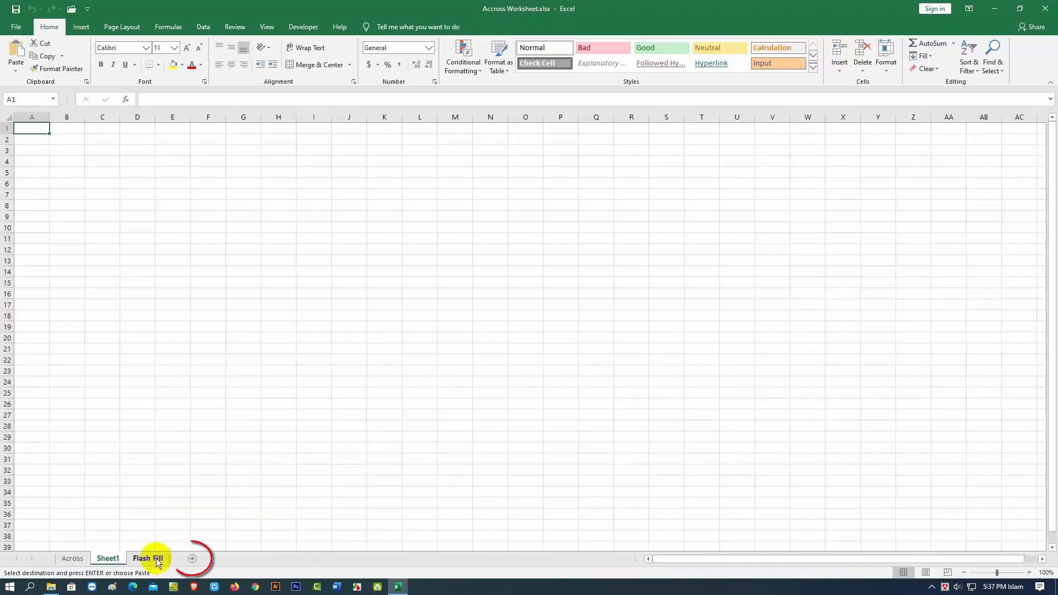
left_click(191, 559)
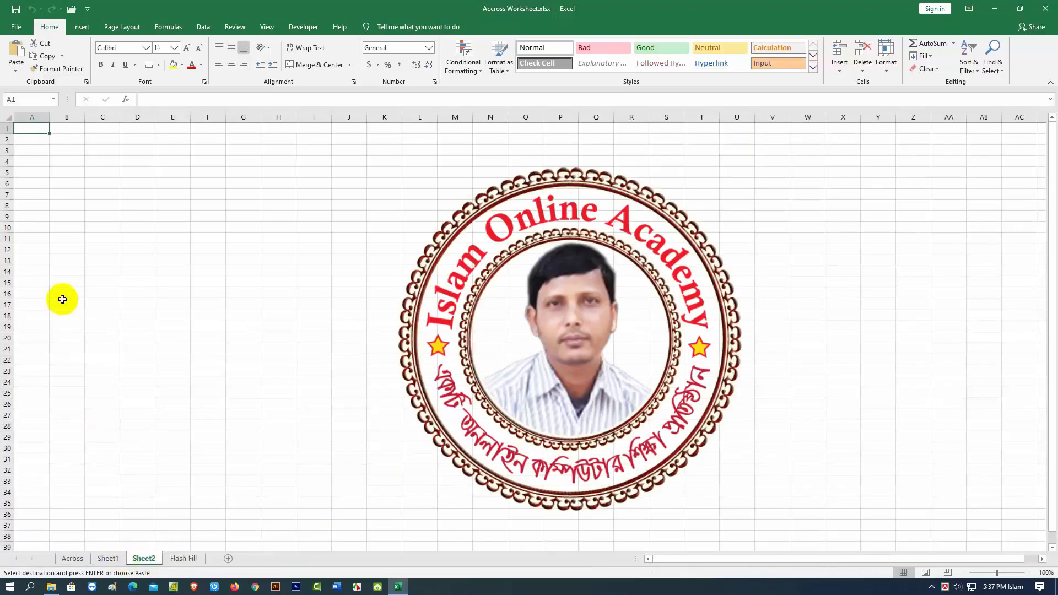
key("ctrl+v")
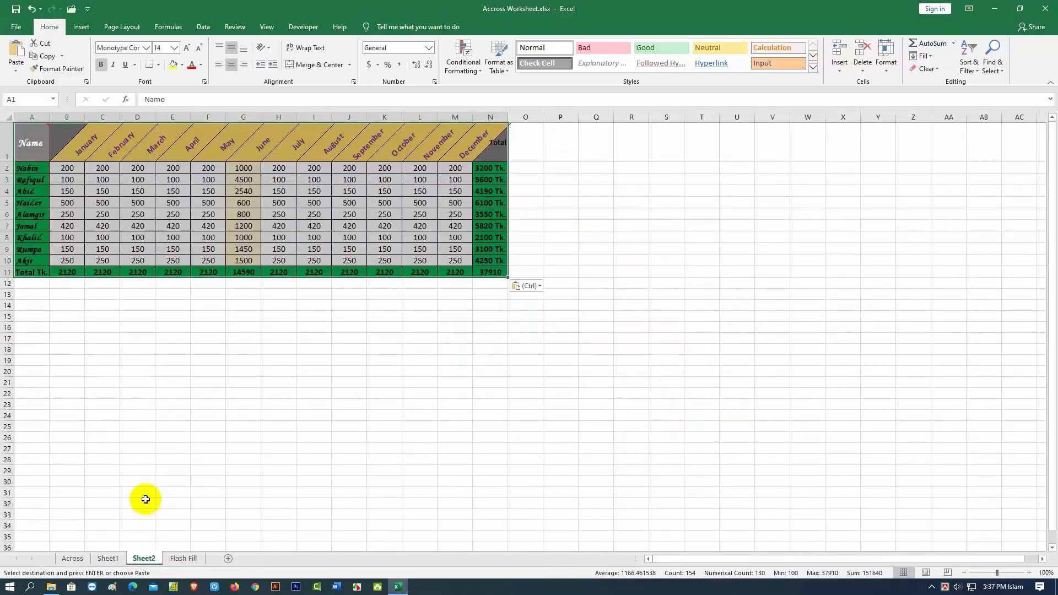
left_click(109, 558)
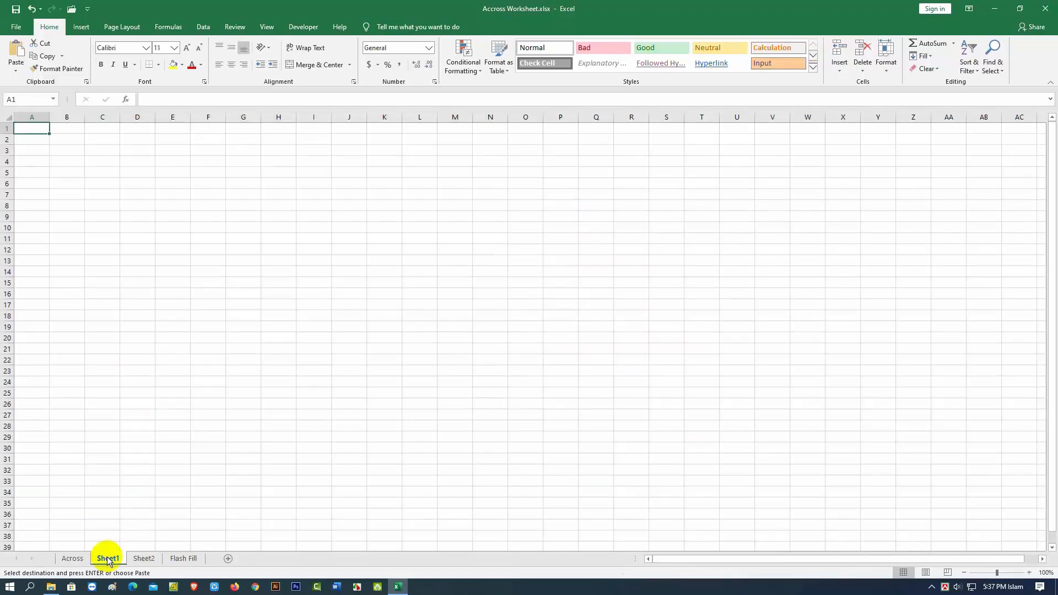
key("ctrl+v")
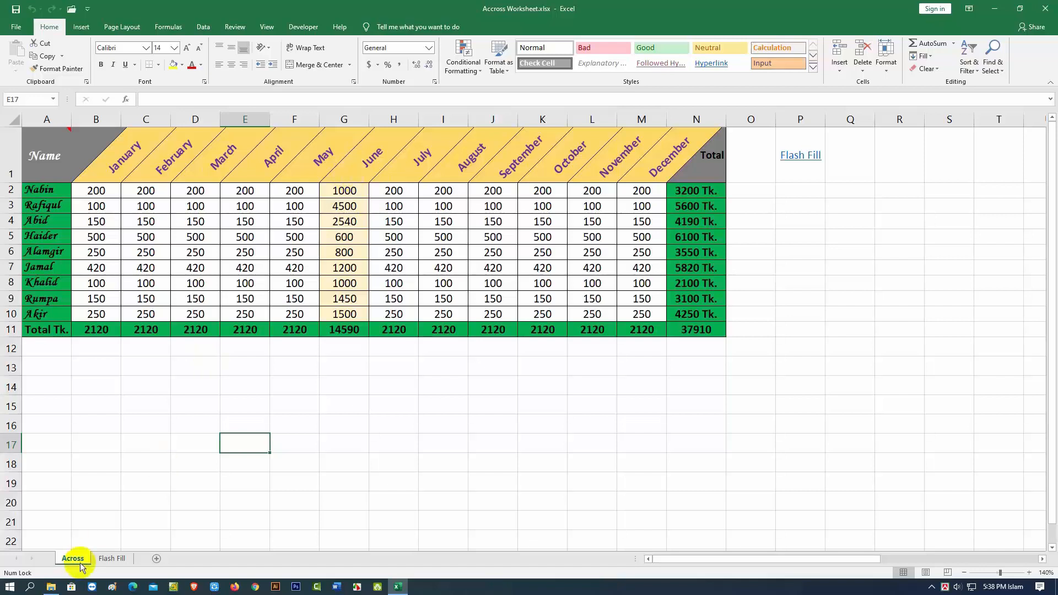
Add six new blank worksheets to the workbook and look through them from Sheet3 to Sheet8.
left_click(158, 559)
left_click(188, 557)
left_click(228, 557)
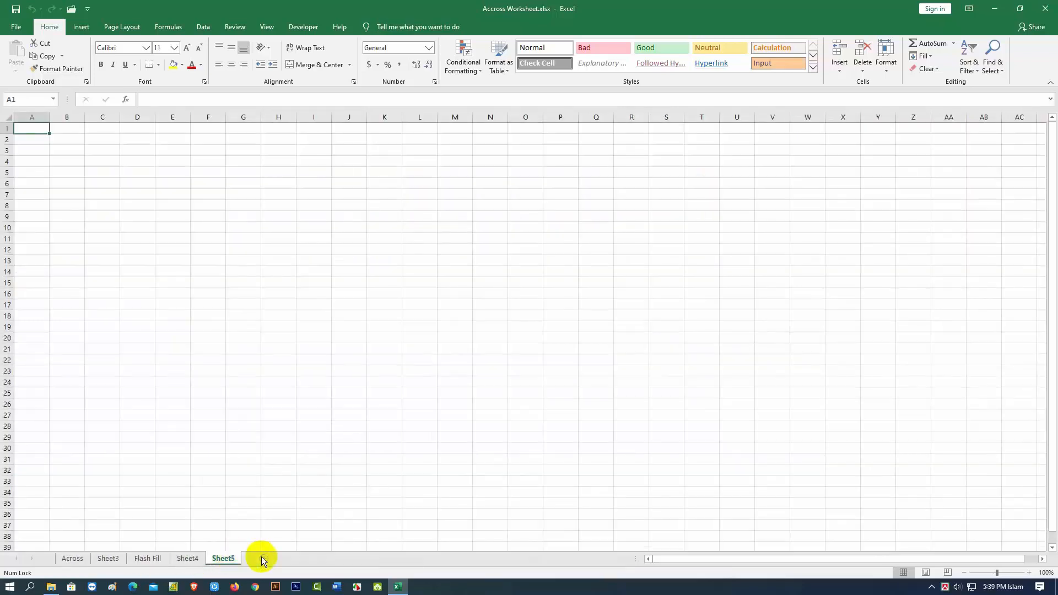
left_click(262, 557)
left_click(302, 558)
left_click(338, 558)
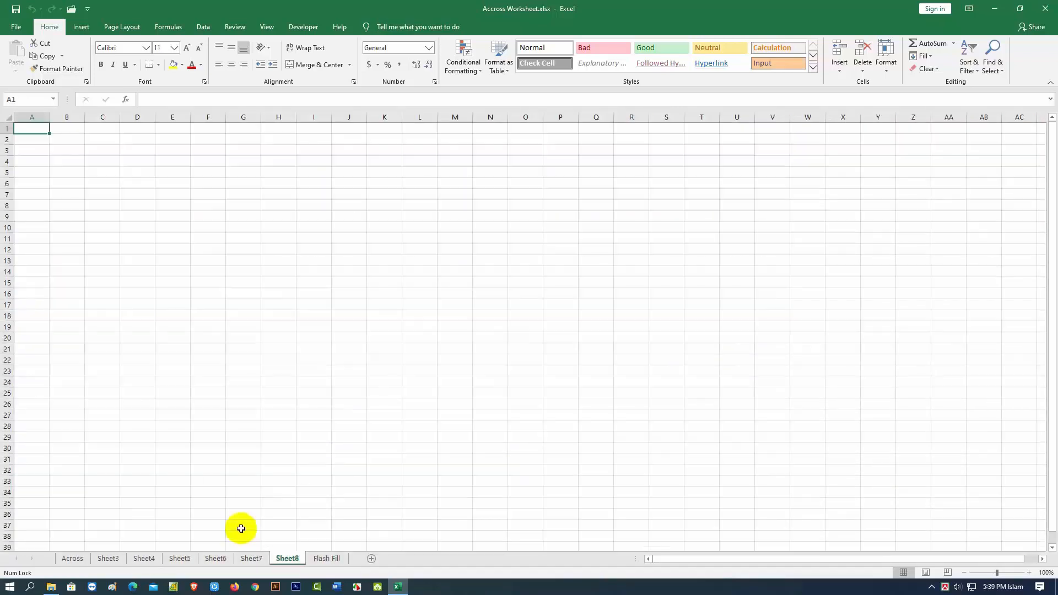
left_click(108, 559, "shift")
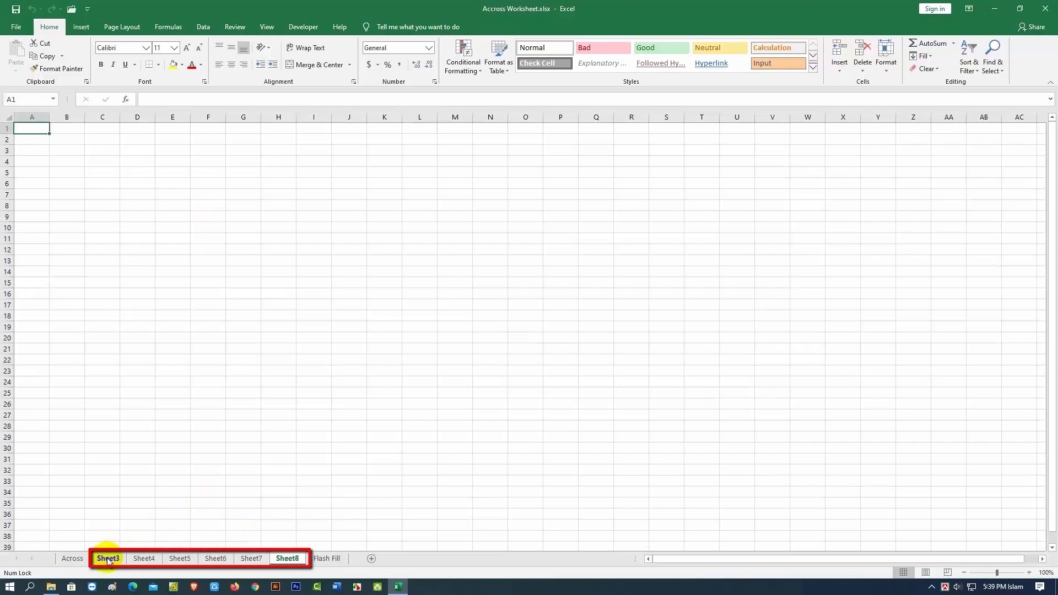
left_click(144, 558)
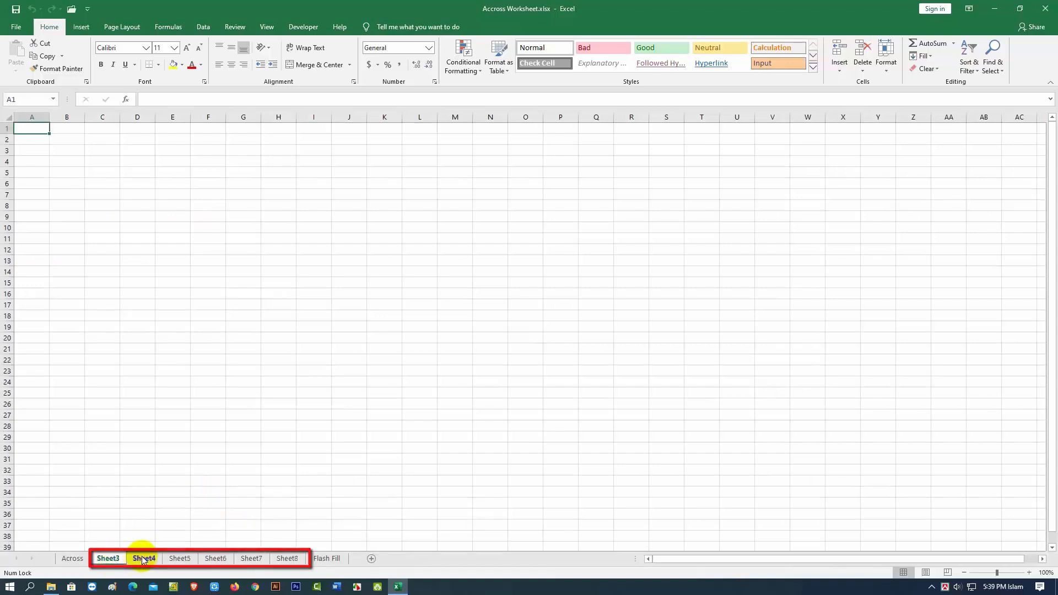
left_click(192, 560)
left_click(214, 558)
left_click(257, 558)
left_click(286, 558)
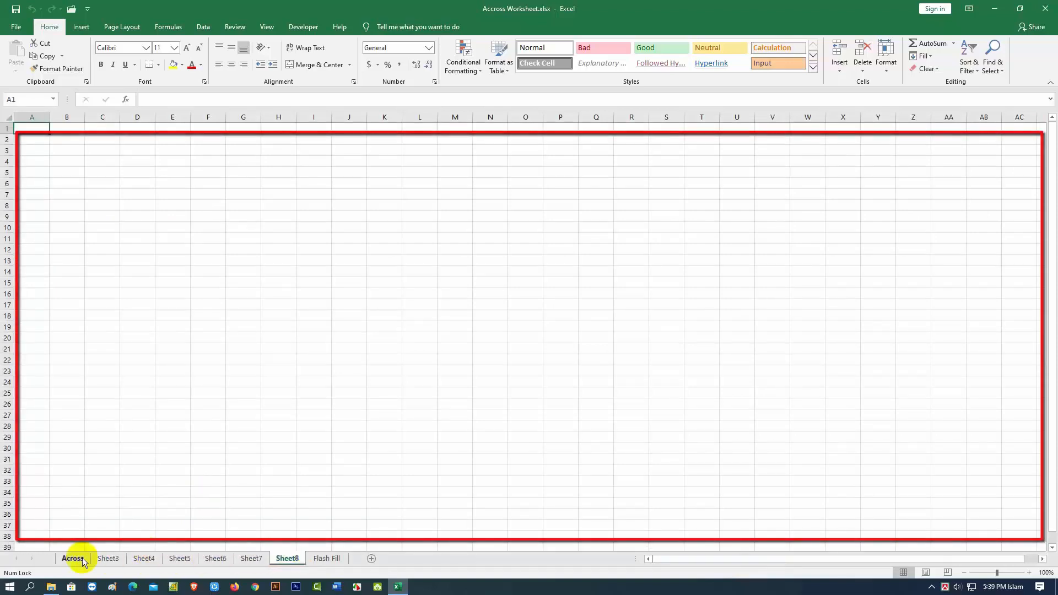
Copy the table A1:N11 on the Across sheet and group that sheet with Sheet4, Sheet6 and Sheet8.
left_click(82, 560)
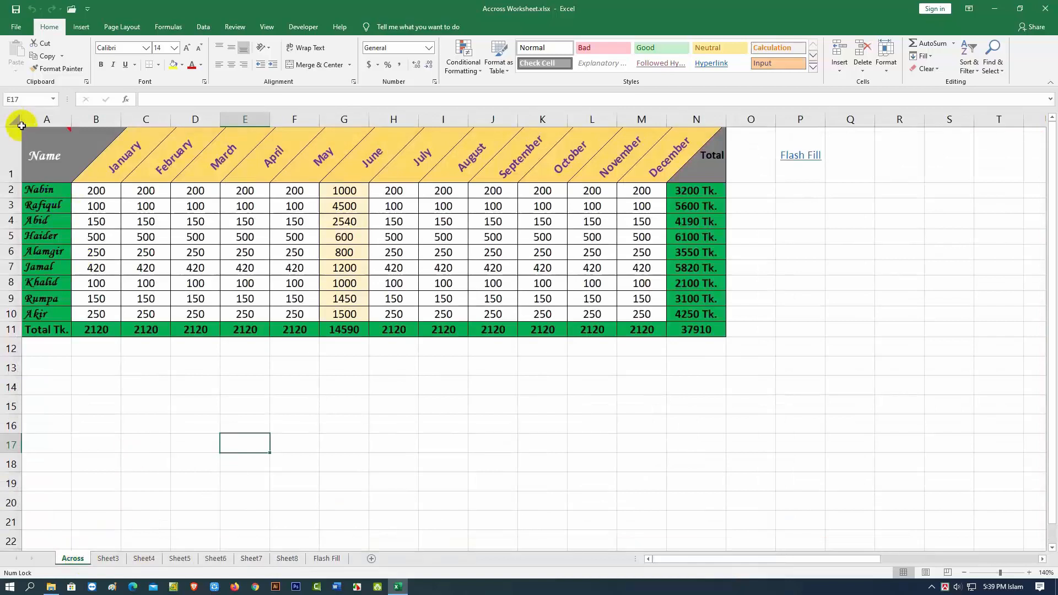
mouse_move(25, 132)
left_mouse_down()
mouse_move(236, 267)
mouse_move(485, 331)
mouse_move(716, 330)
left_mouse_up()
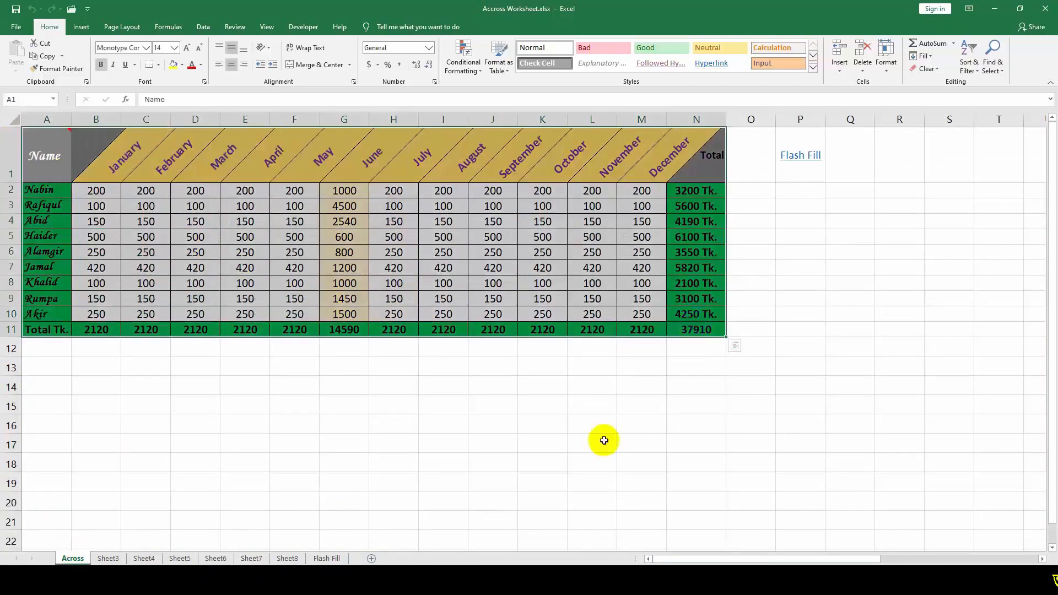
key("ctrl+c")
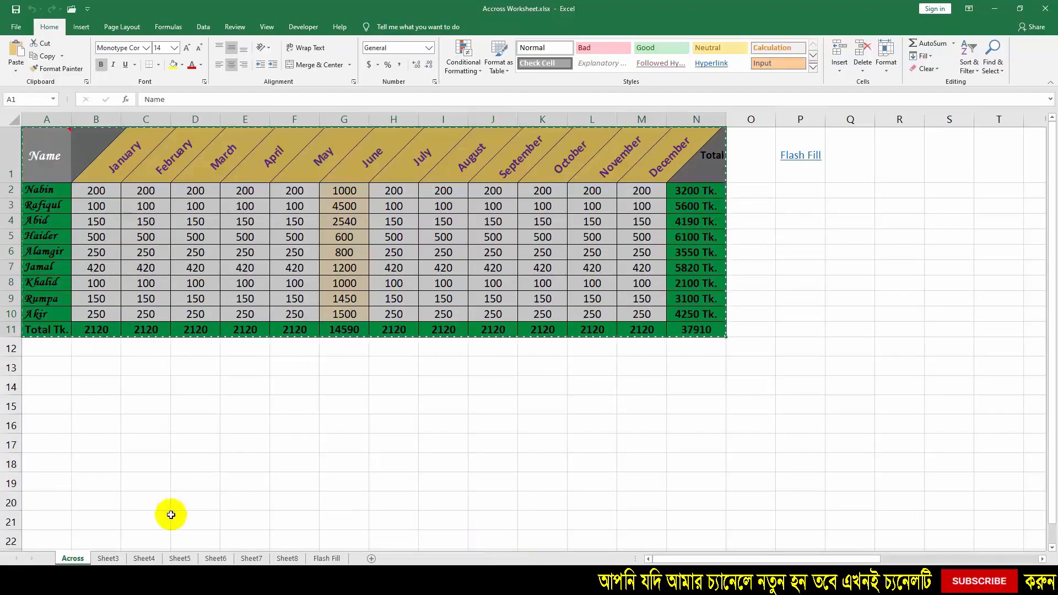
left_click(137, 559, "ctrl")
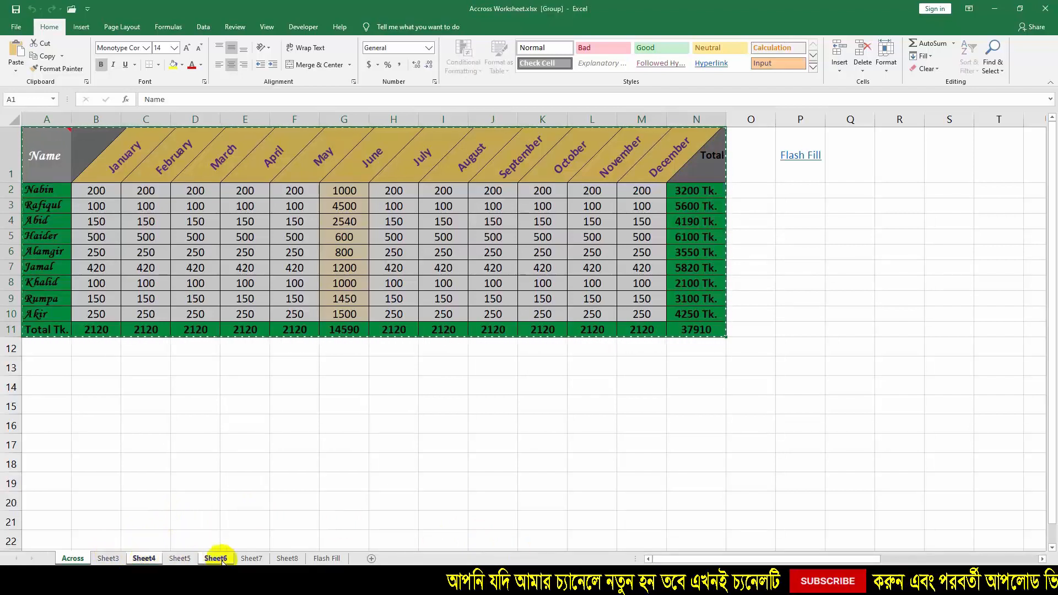
left_click(286, 559, "ctrl")
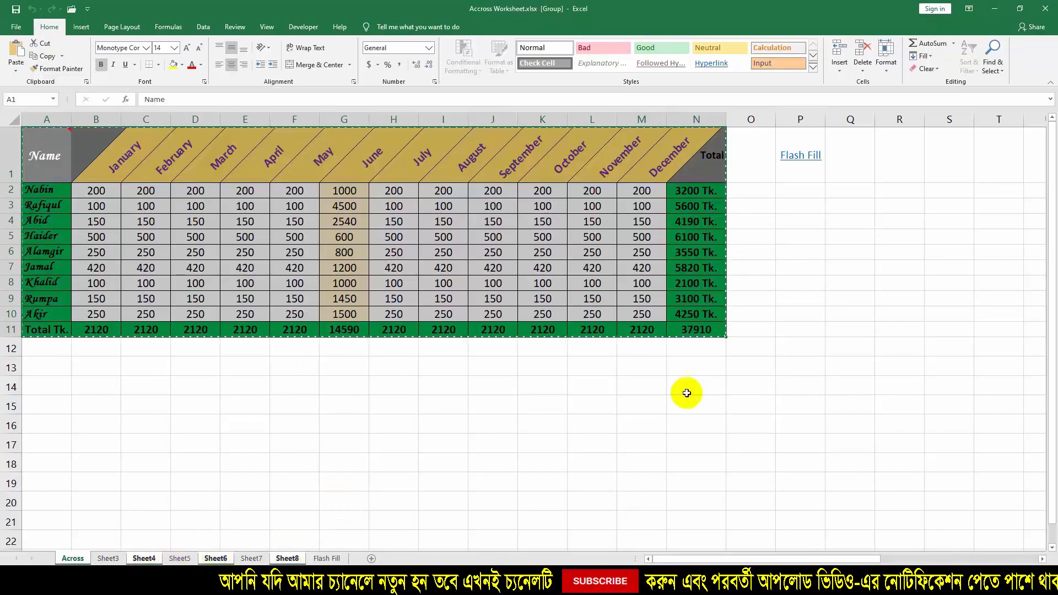
Fill the selected table across the grouped worksheets using the All option.
left_click(934, 58)
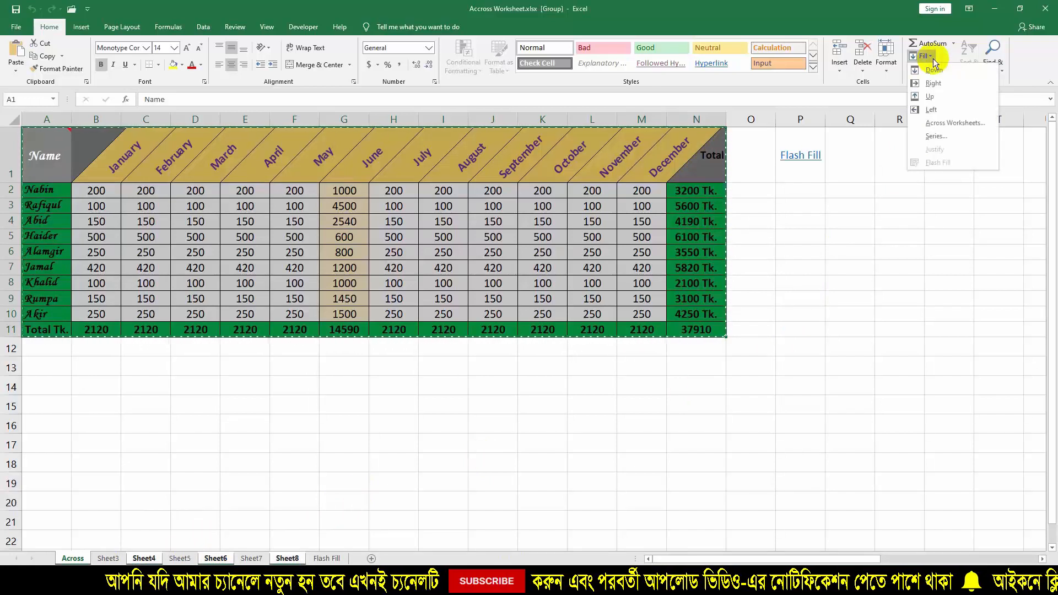
left_click(941, 124)
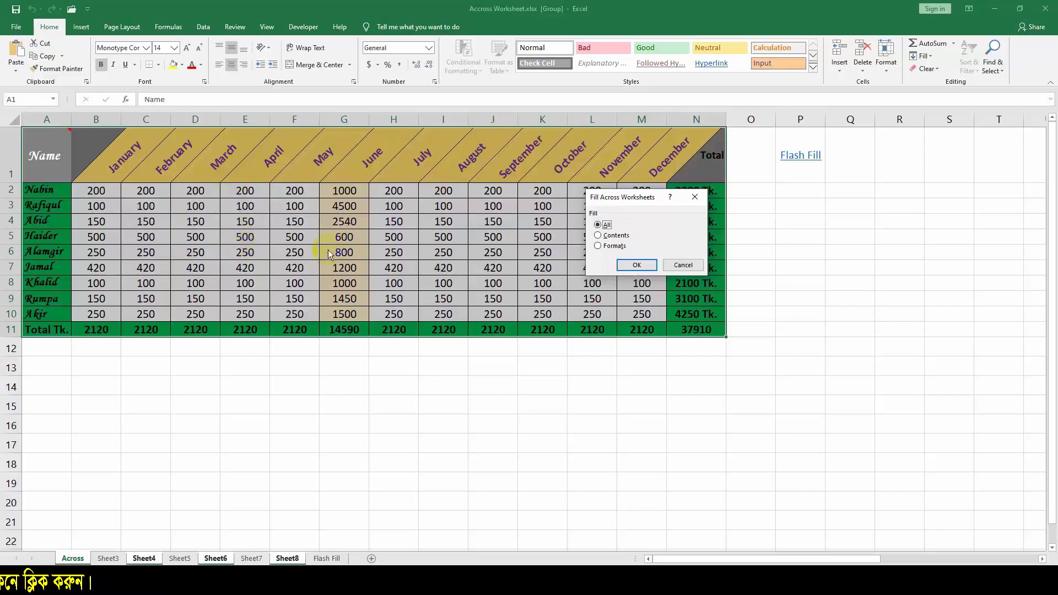
left_click(631, 264)
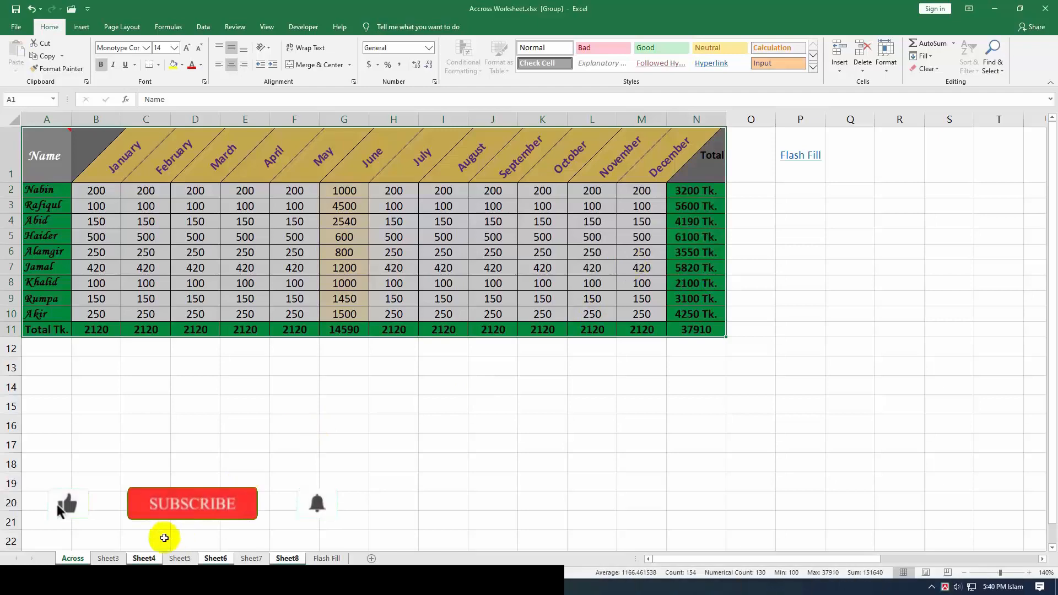
Check the filled table on Sheet4, Sheet6 and Sheet8, and undo the fill across worksheets.
left_click(144, 559)
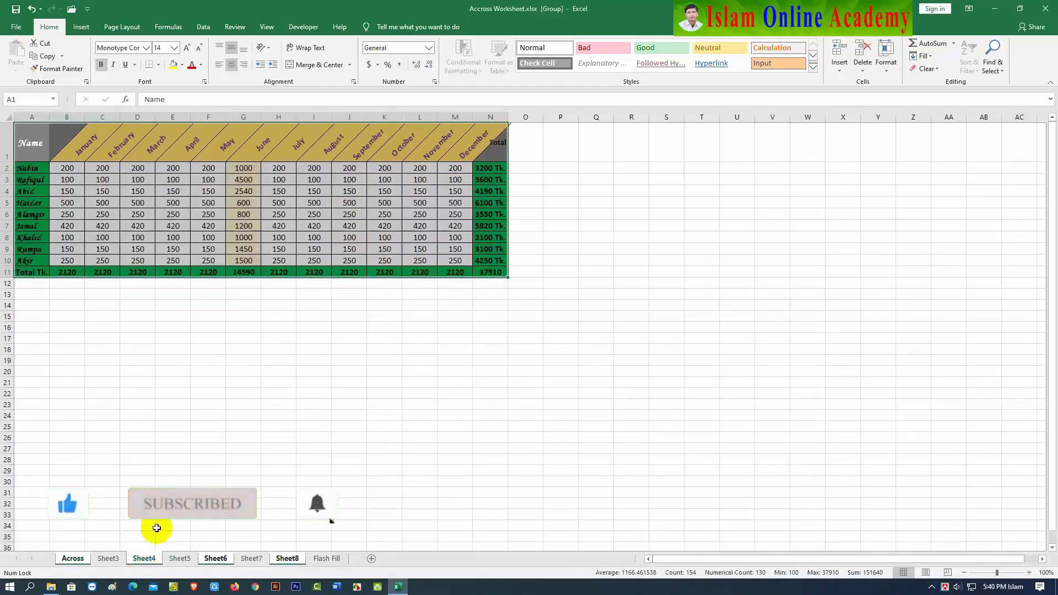
left_click(216, 559)
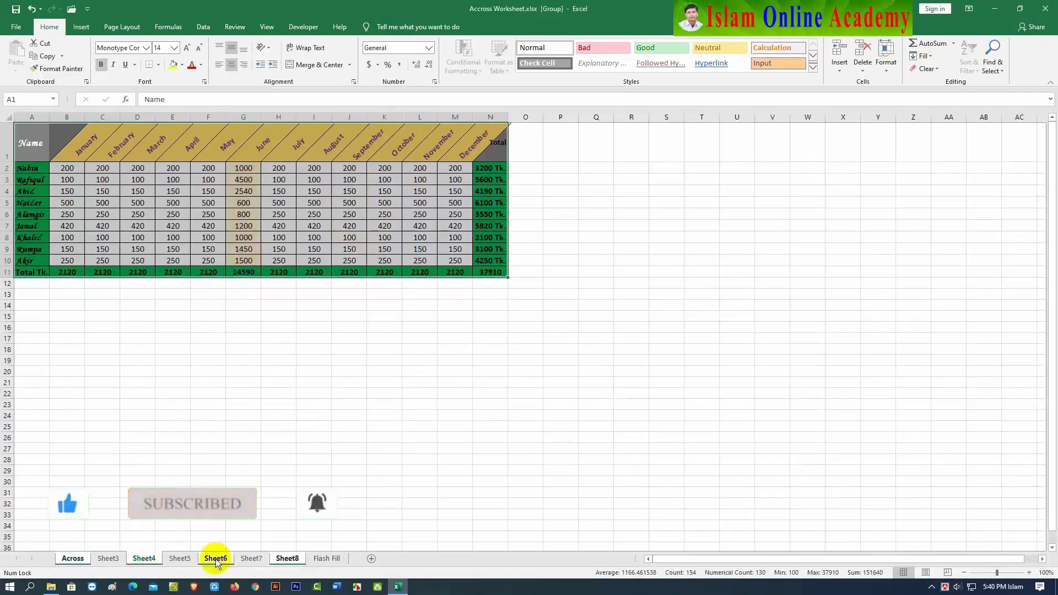
left_click(252, 559, "ctrl")
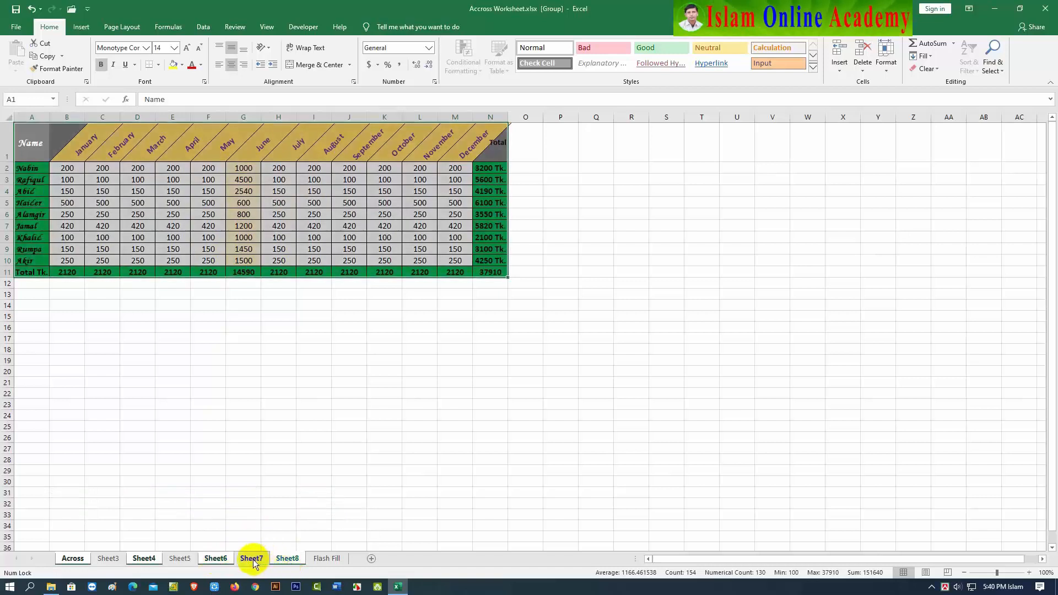
left_click(253, 559, "ctrl")
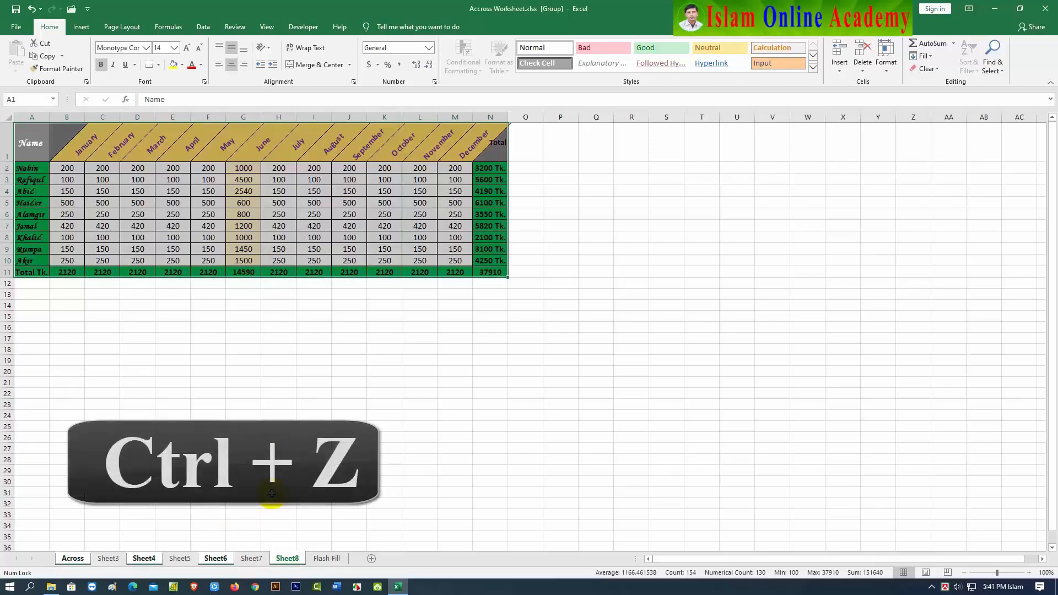
key("ctrl+z")
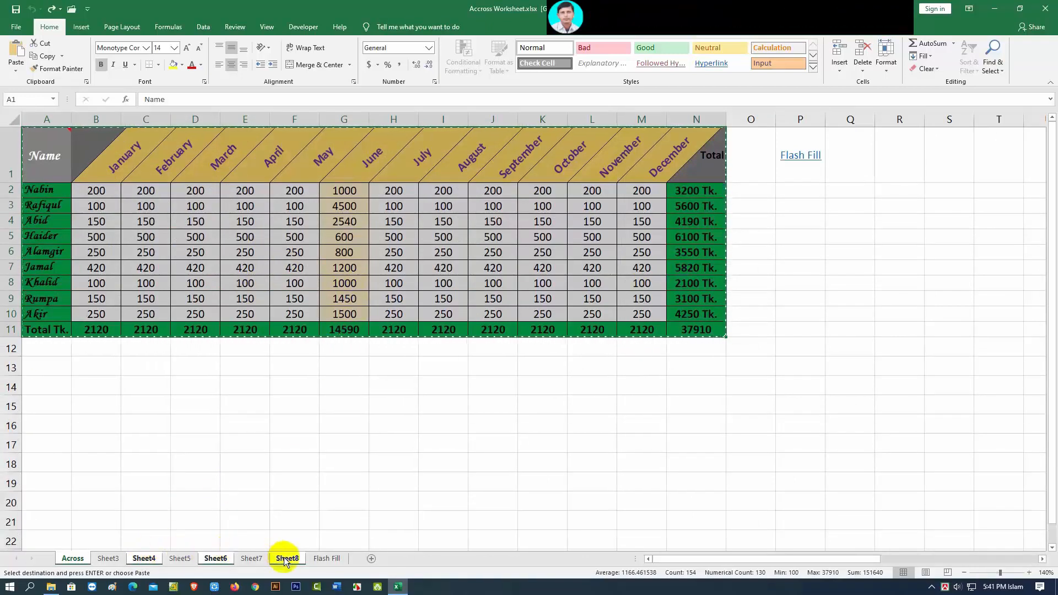
Fill only the table's contents across the grouped worksheets and check Sheet4, Sheet6 and Sheet8.
left_click(931, 58)
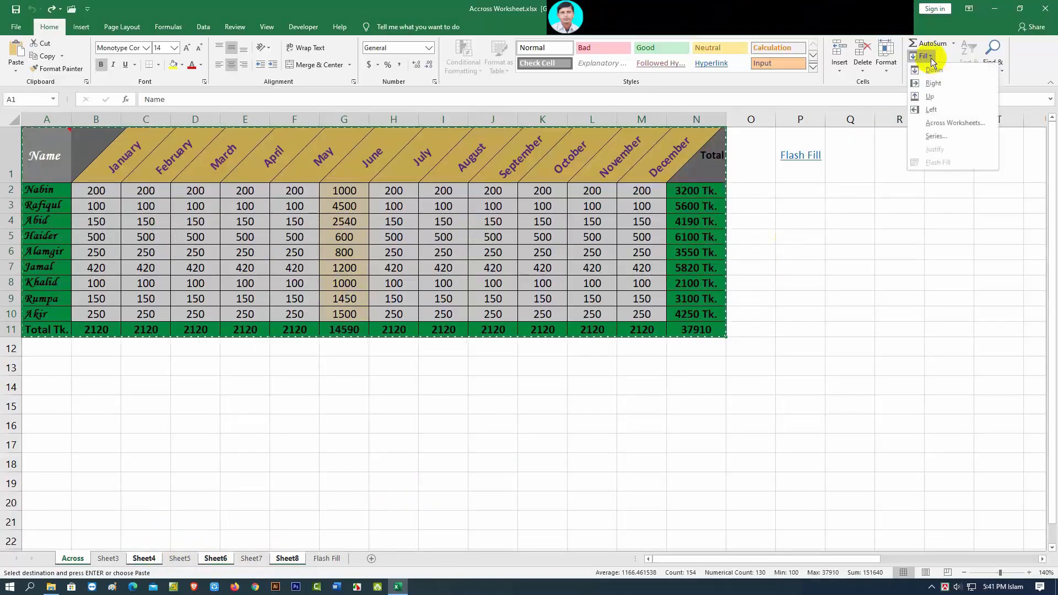
left_click(938, 122)
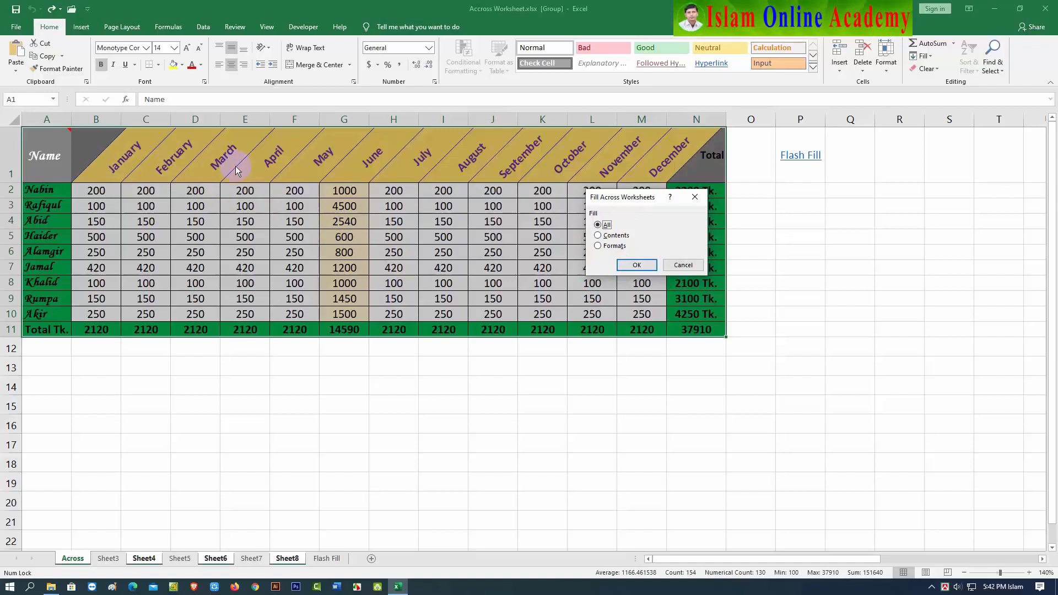
left_click(610, 235)
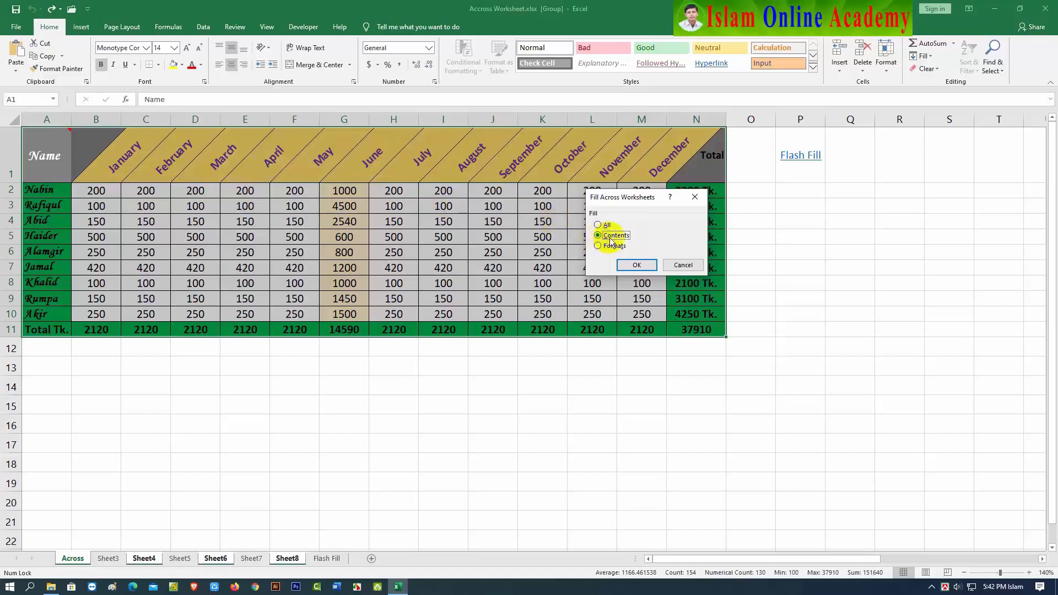
left_click(633, 266)
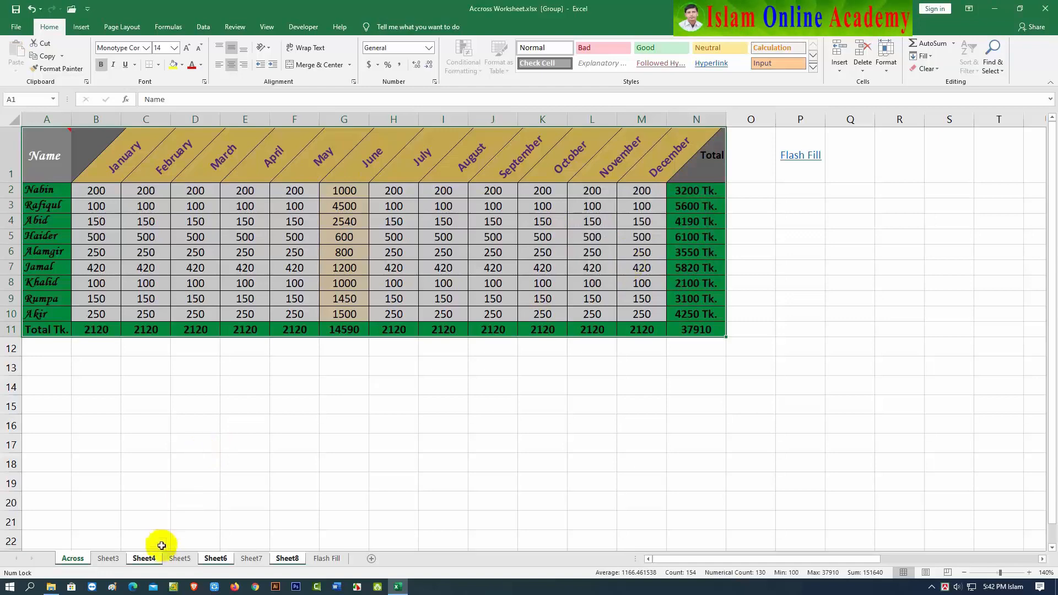
left_click(146, 558)
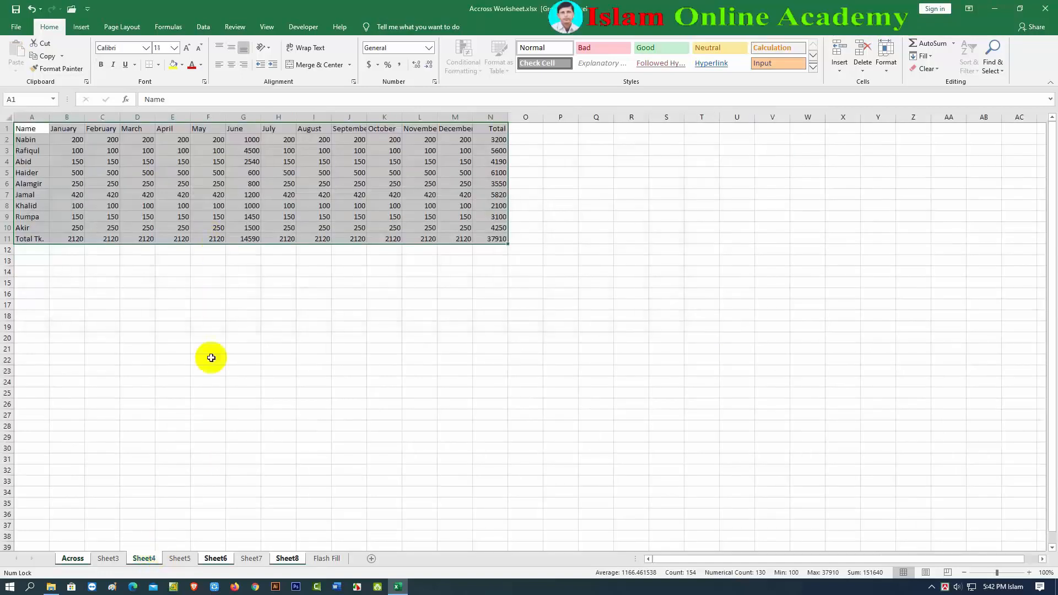
left_click(214, 558)
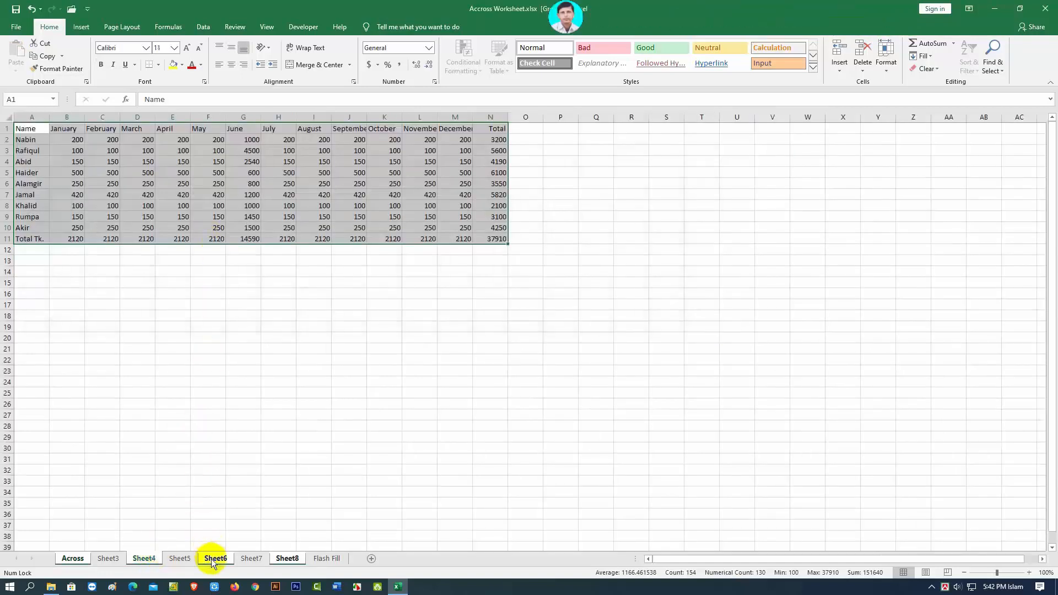
left_click(288, 558)
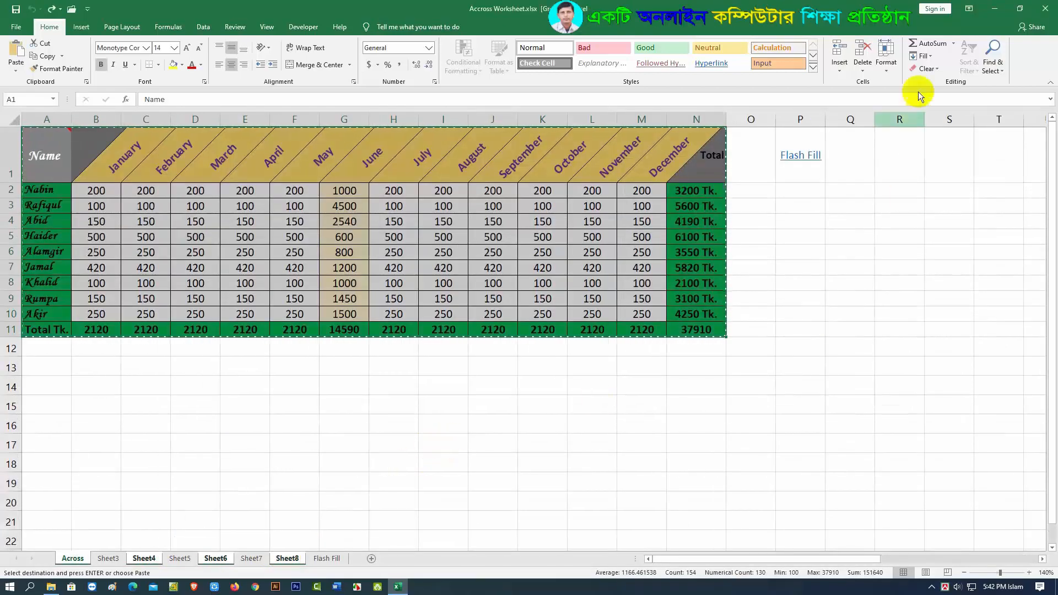
Fill only the table's formats across the grouped worksheets and check Sheet4, Sheet6 and Sheet8.
left_click(930, 57)
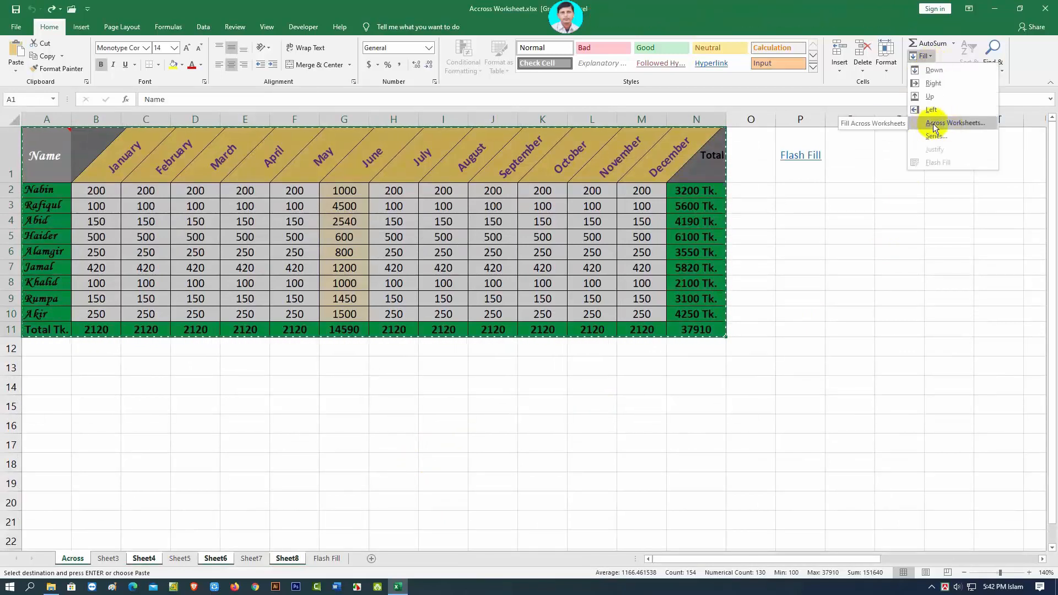
left_click(939, 125)
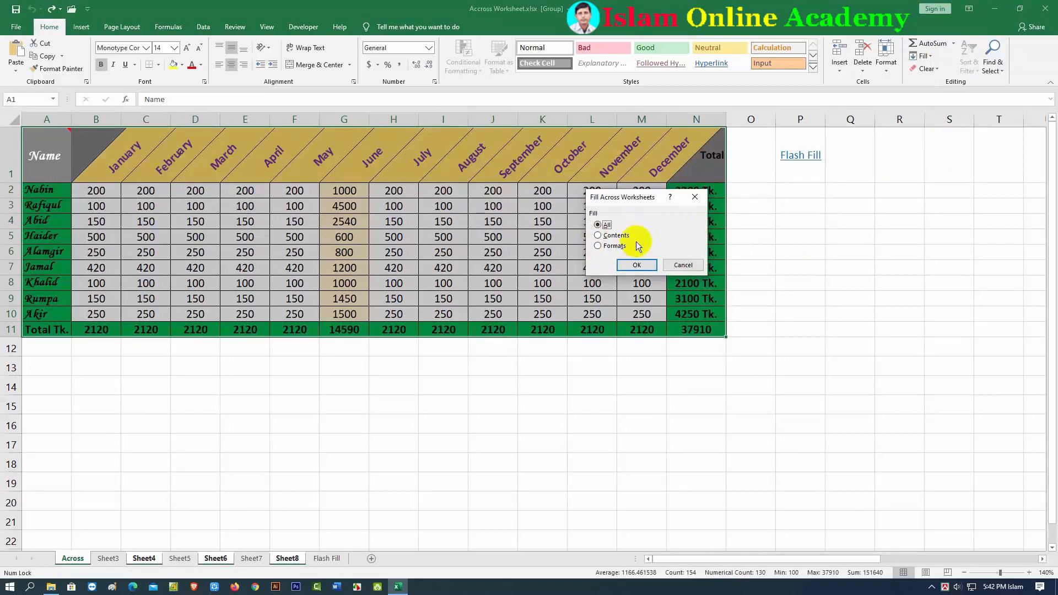
left_click(598, 245)
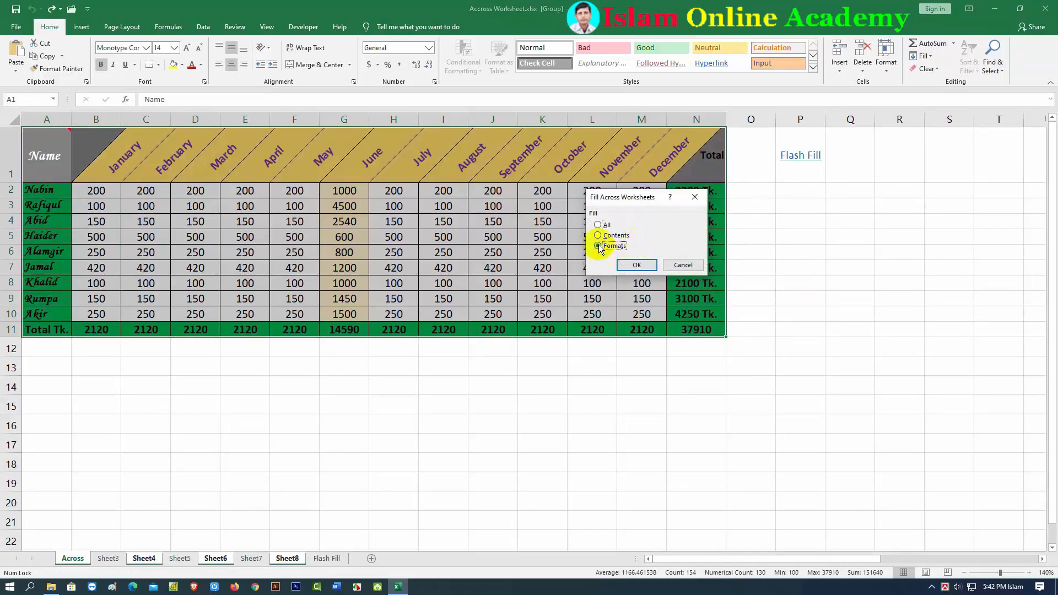
left_click(634, 266)
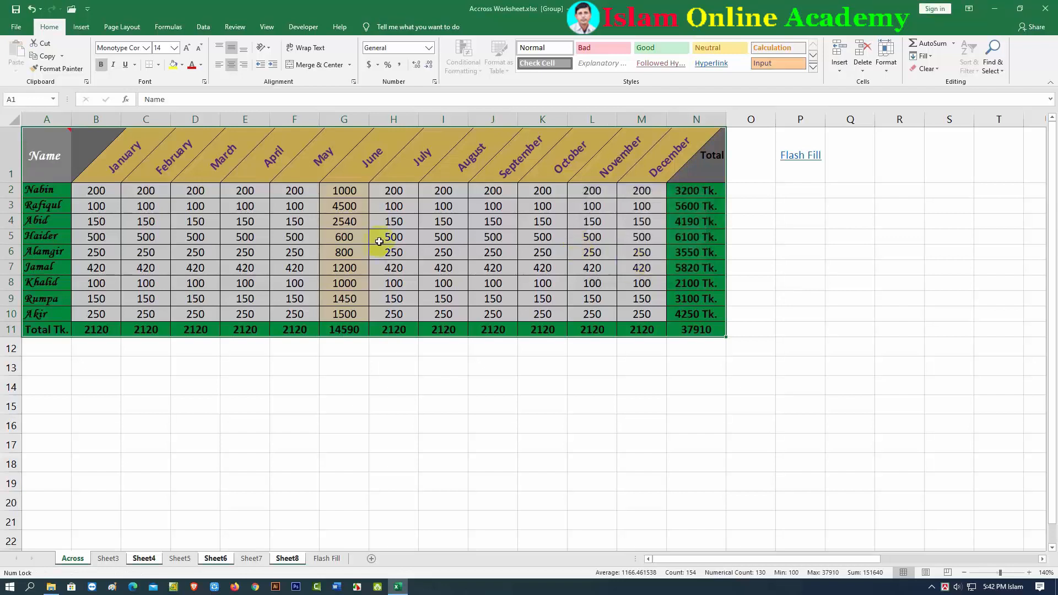
left_click(144, 558)
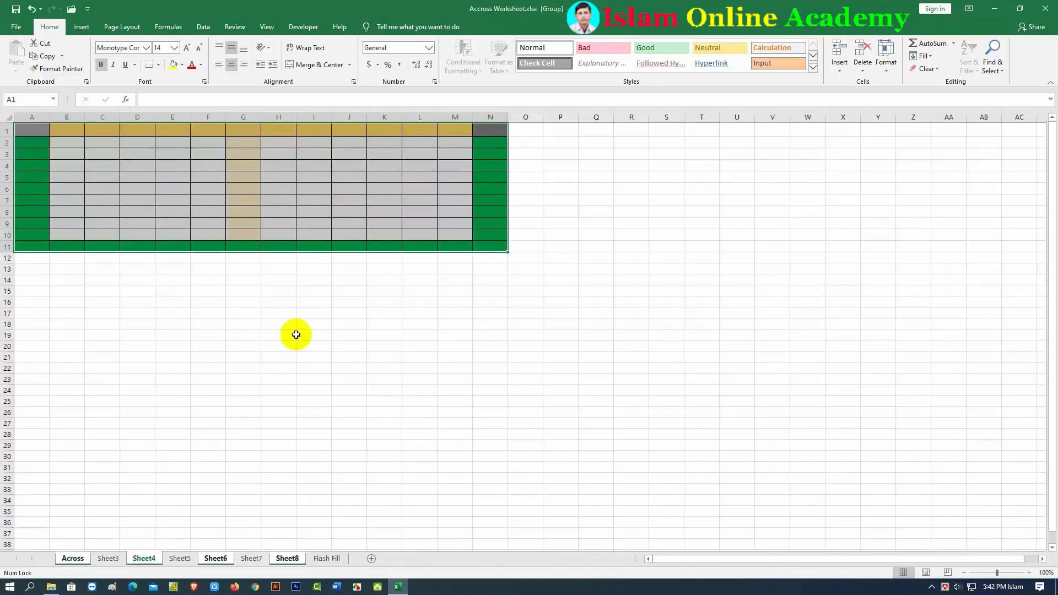
left_click(214, 558)
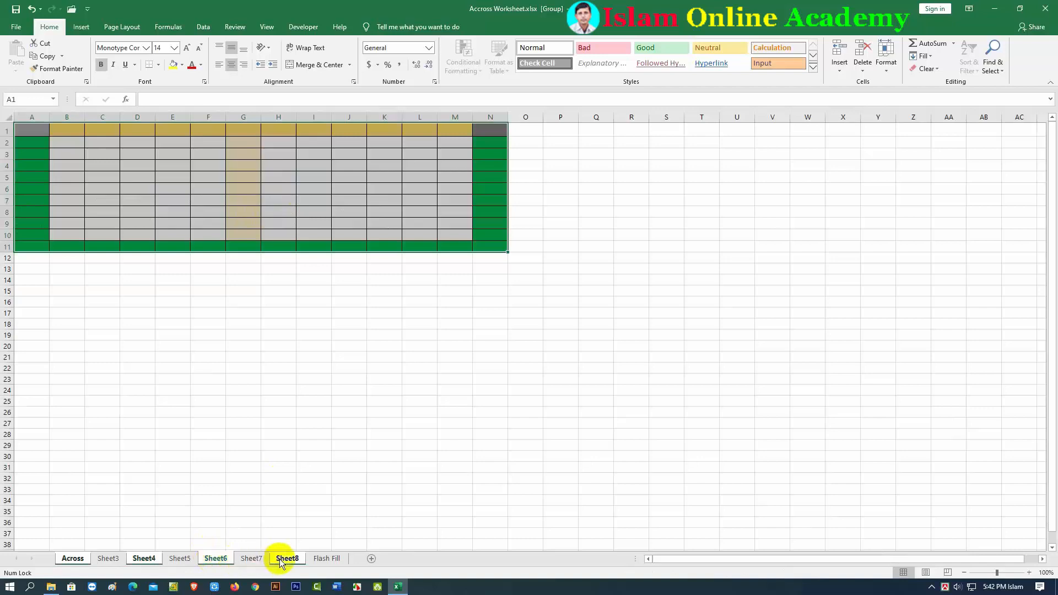
left_click(281, 559, "ctrl")
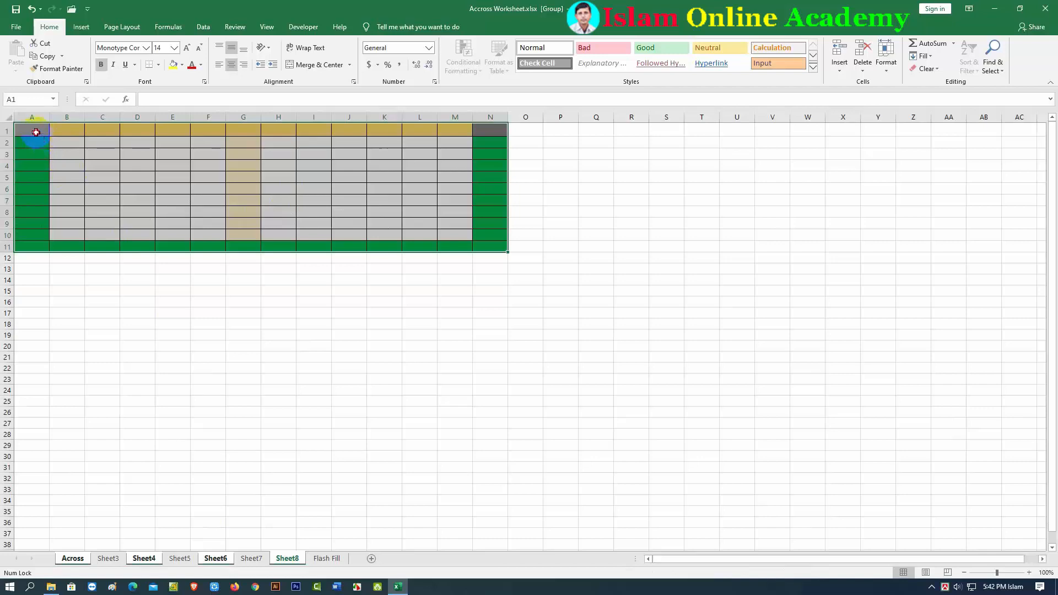
Enter the test text ggffg in A1 and gfgfgfg in B1 on the grouped Sheet8, and undo back through the formats fill.
left_click(36, 132)
type("ggffg")
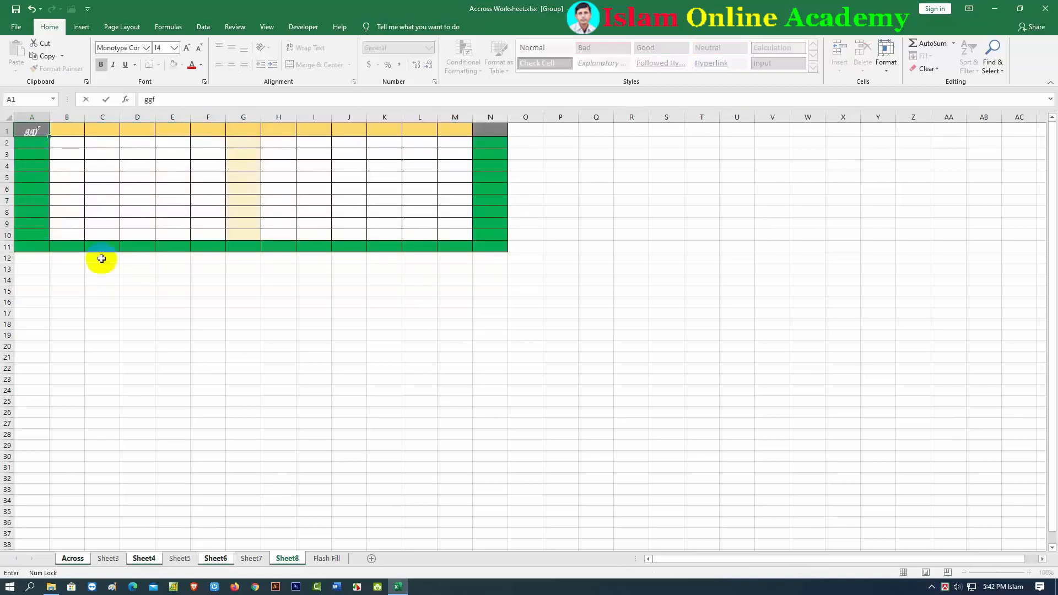
left_click(66, 134)
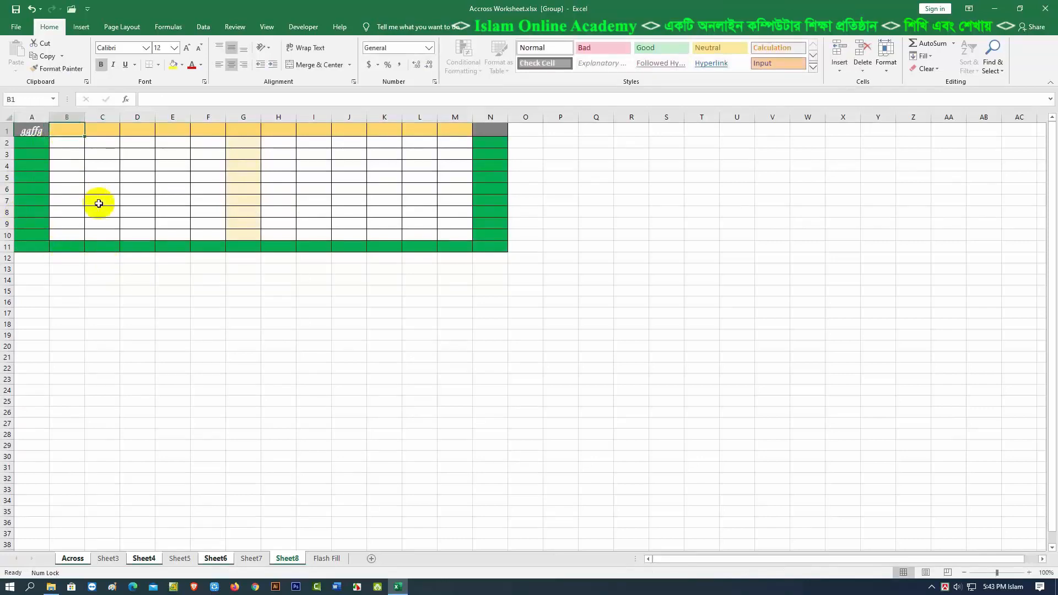
type("gfgfgfg")
left_click_drag(114, 324, 121, 323)
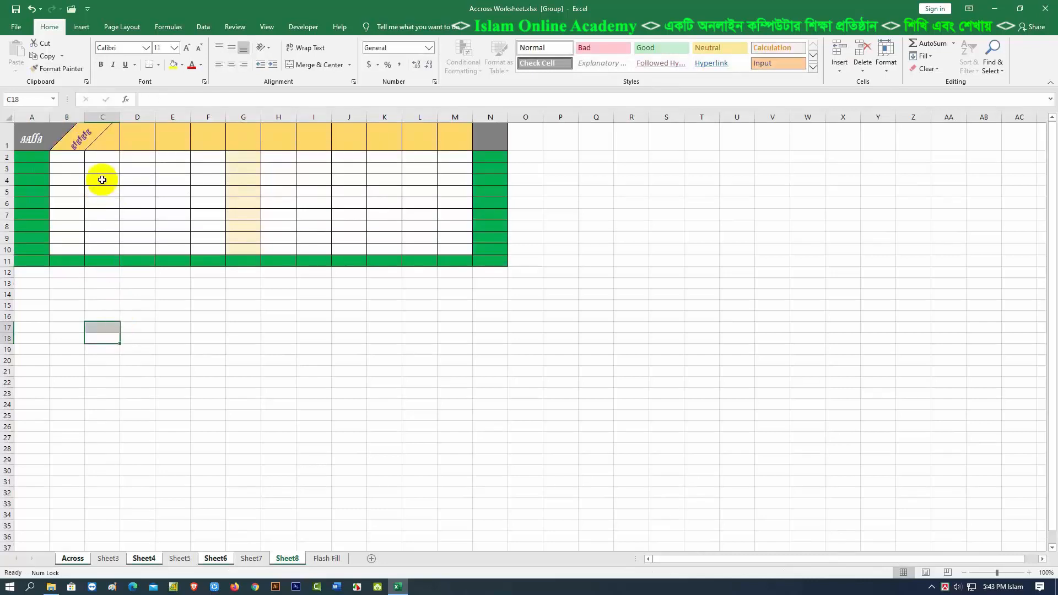
key("ctrl+z")
key("ctrl+z")
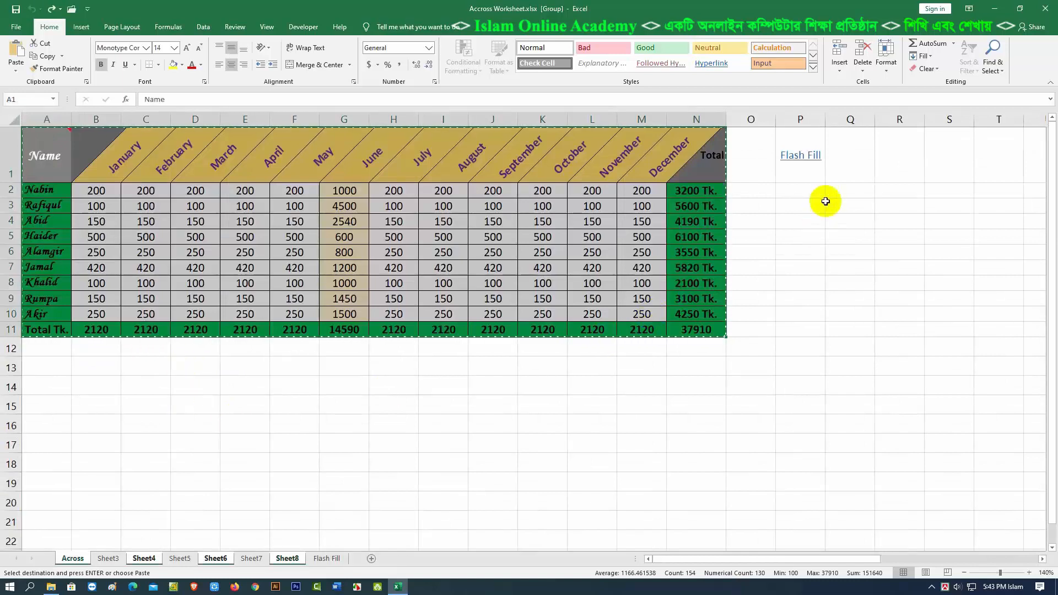
Fill the table A1:N11 across the grouped worksheets with the All option and check Sheet4 and Sheet8.
left_click(931, 57)
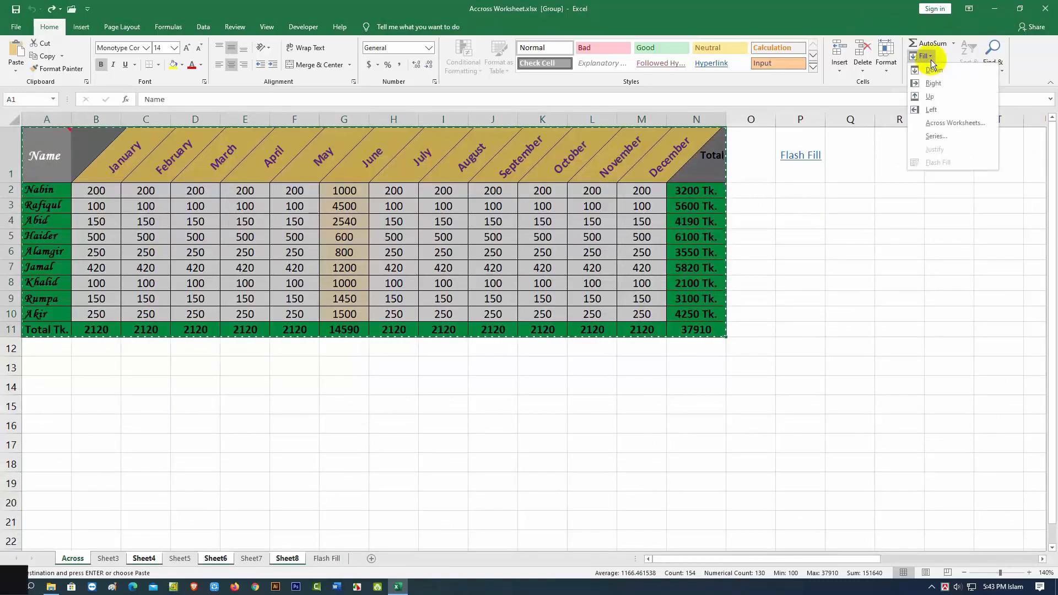
left_click(938, 122)
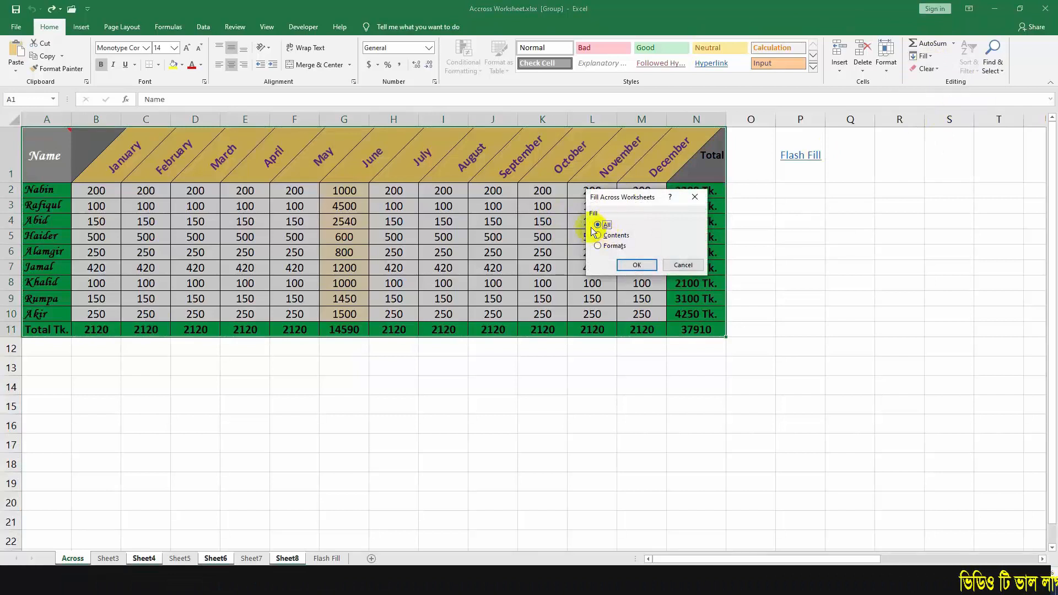
left_click(634, 266)
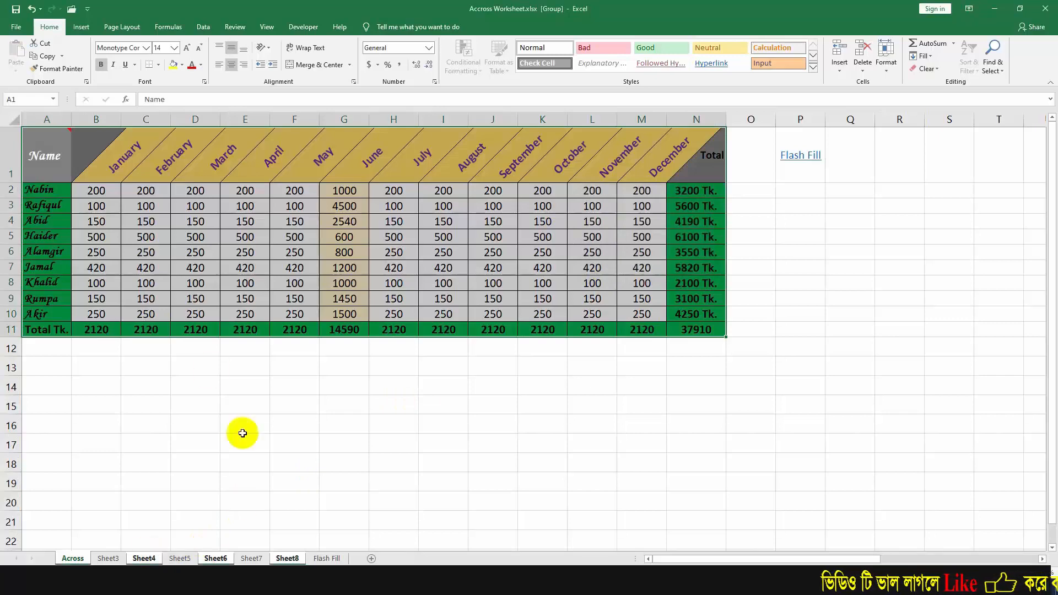
left_click(146, 557)
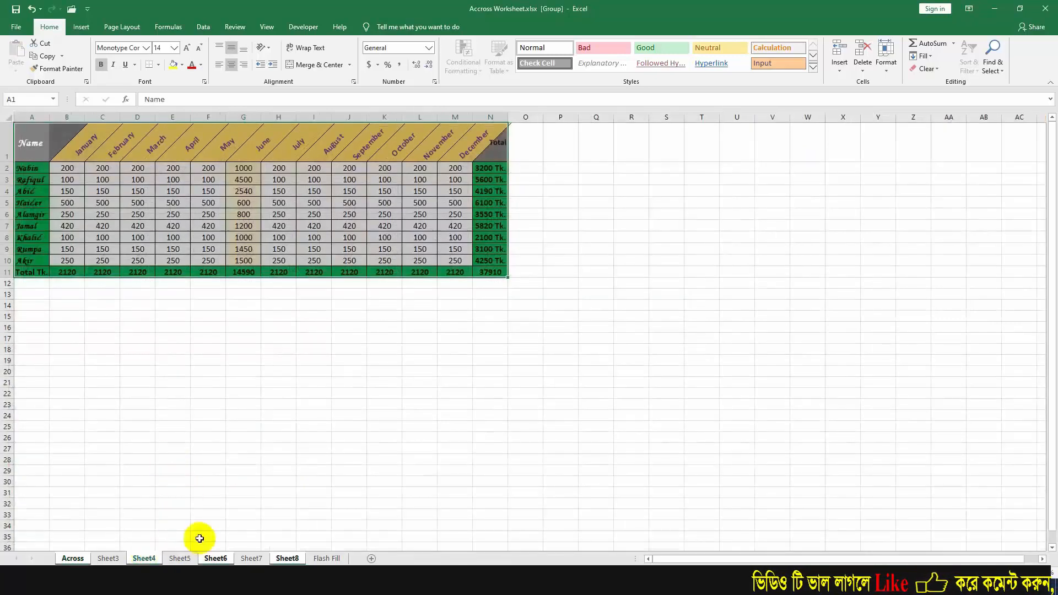
left_click(285, 558)
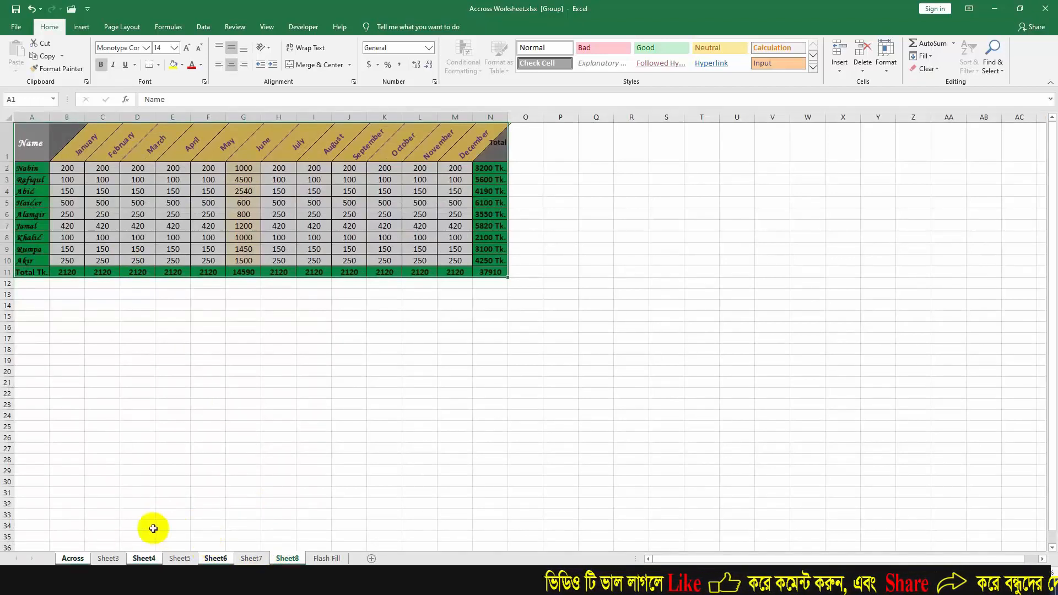
Ungroup the worksheets by activating Sheet3 alone, and inspect Sheet4, Sheet5, Sheet6 and Sheet7 individually.
left_click(110, 559, "ctrl")
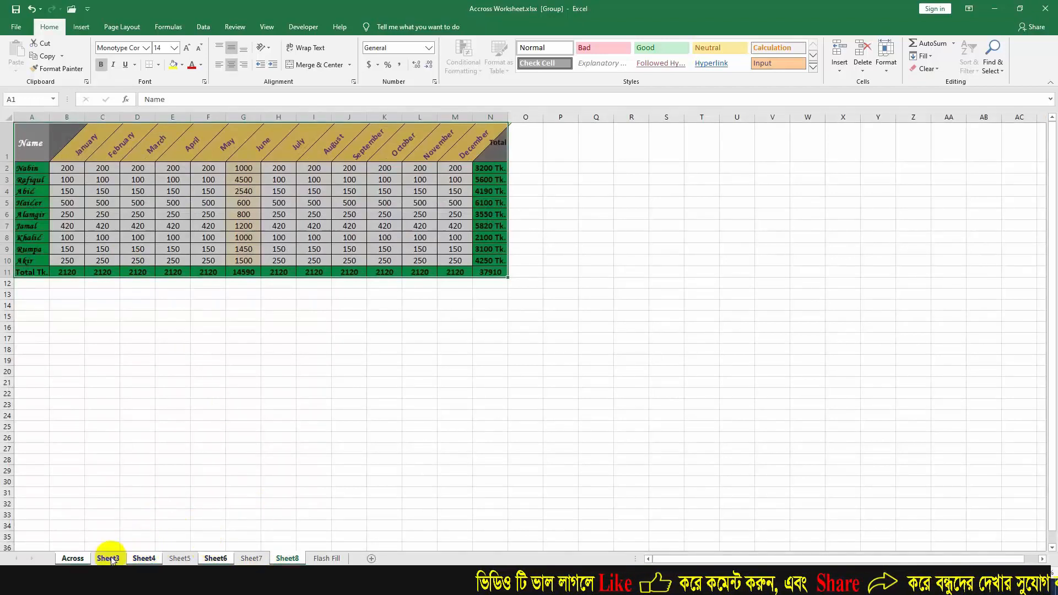
left_click(110, 558)
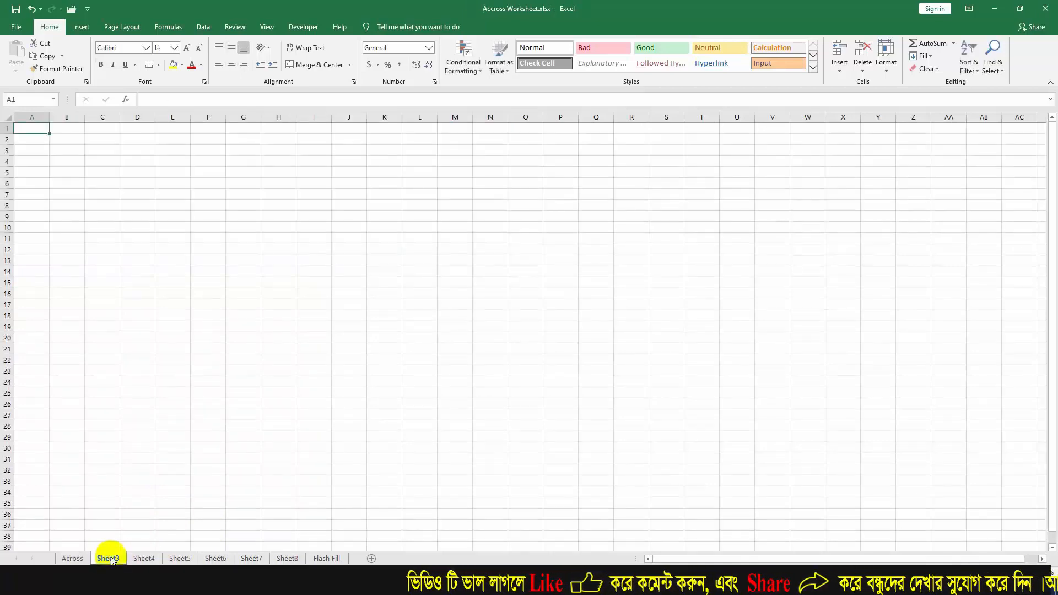
left_click(143, 558)
left_click(180, 559)
left_click(214, 559)
left_click(249, 558)
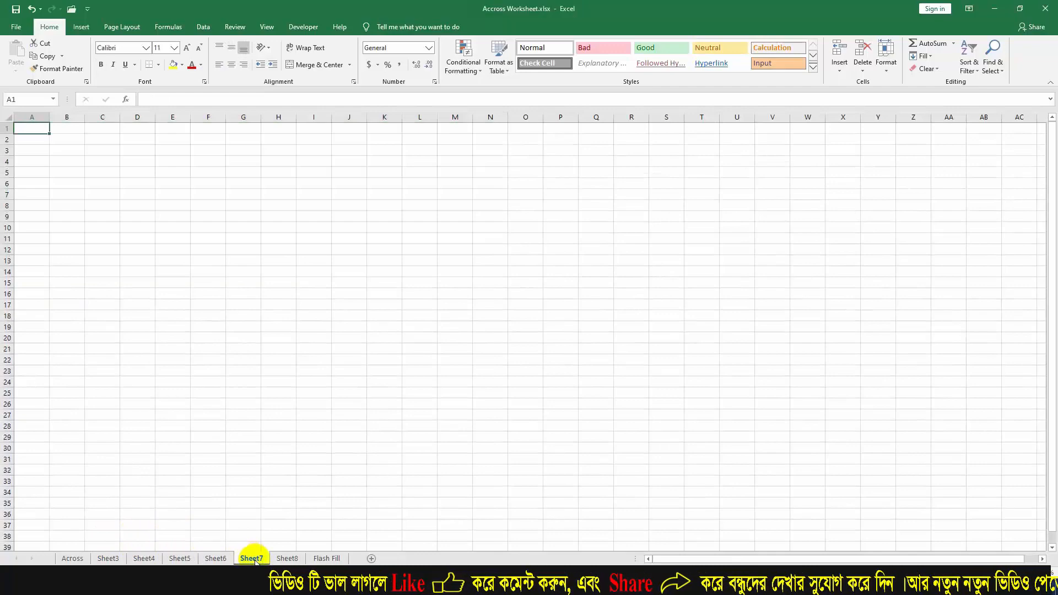
Compare Sheet6, Sheet5, Sheet3 and Sheet8 for the filled table and return to the Across sheet.
right_click(254, 559)
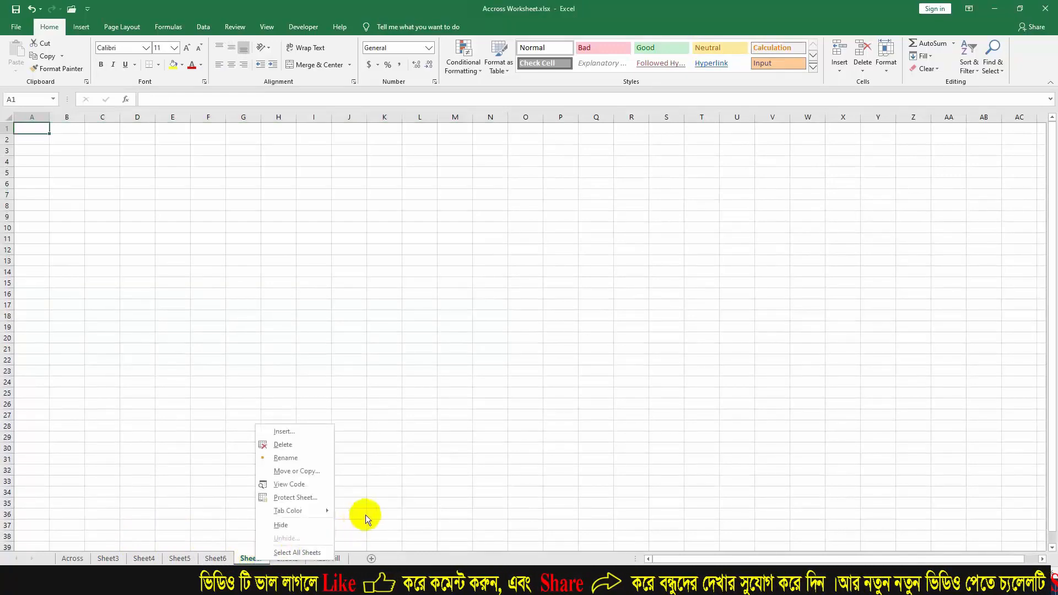
key("Escape")
left_click(215, 559)
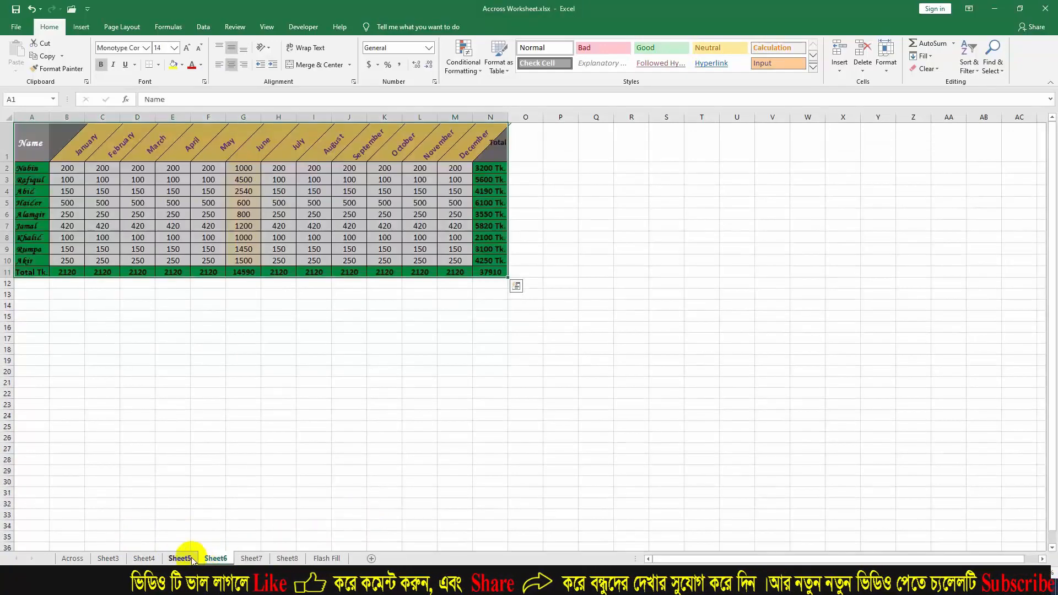
left_click(180, 558)
left_click(113, 558)
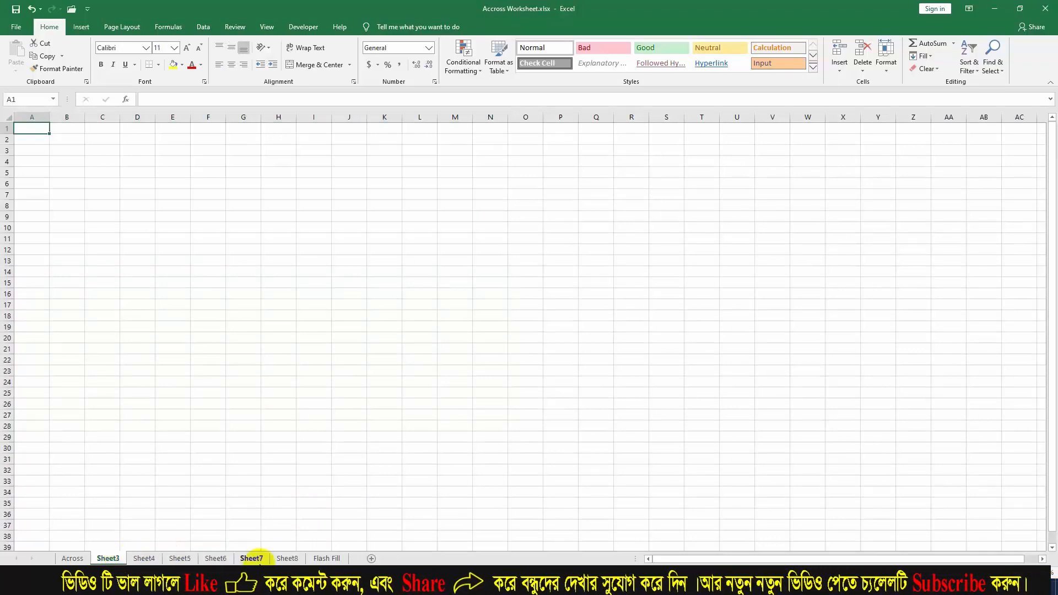
left_click(296, 558)
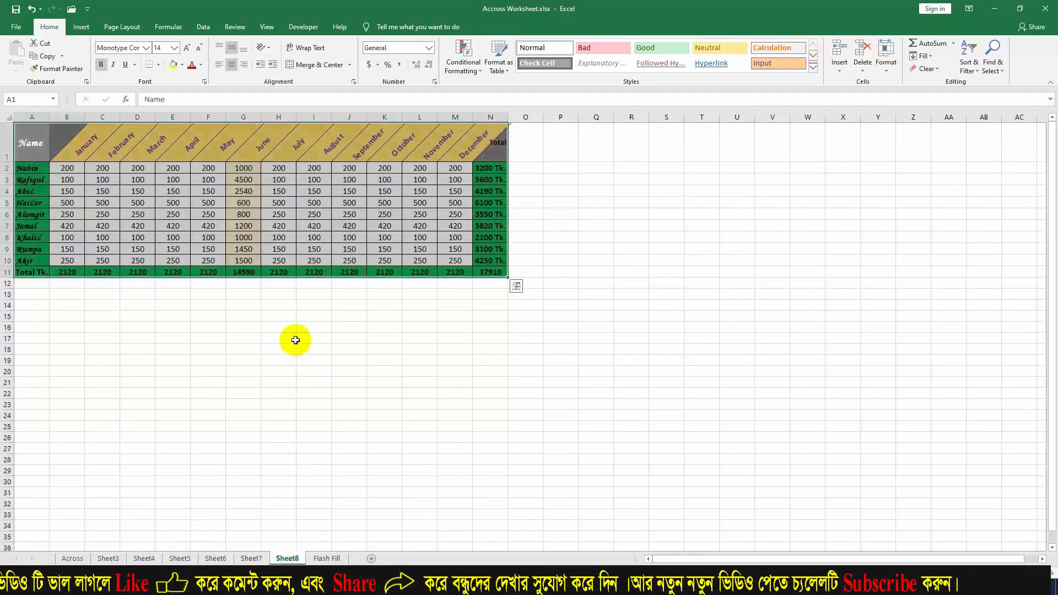
left_click(80, 557)
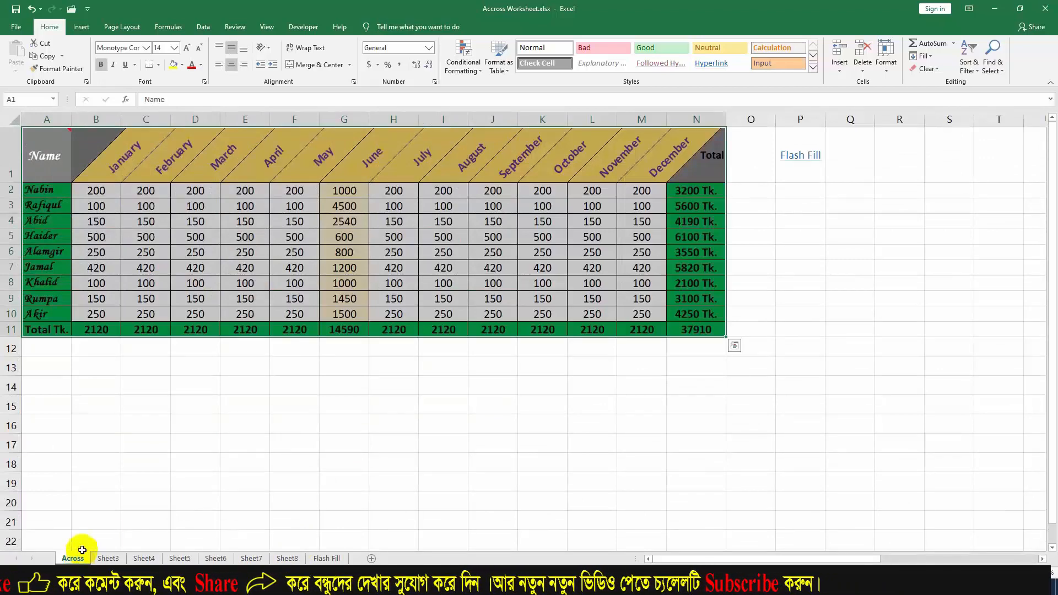
Clear everything from the table A1:N11 on the Across sheet with Clear All, and undo the clearing.
left_click(277, 457)
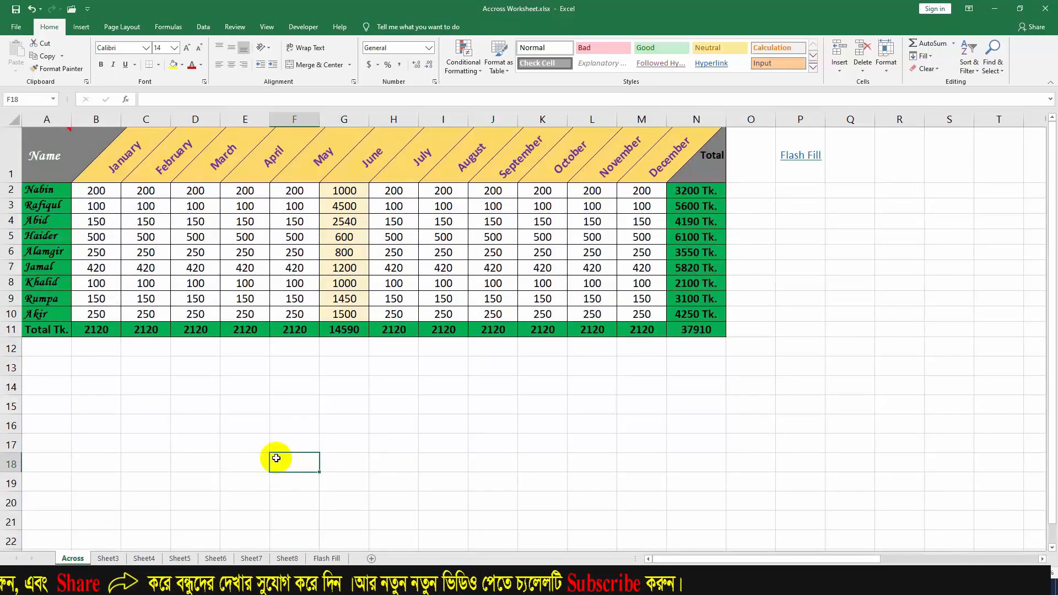
left_click(937, 70)
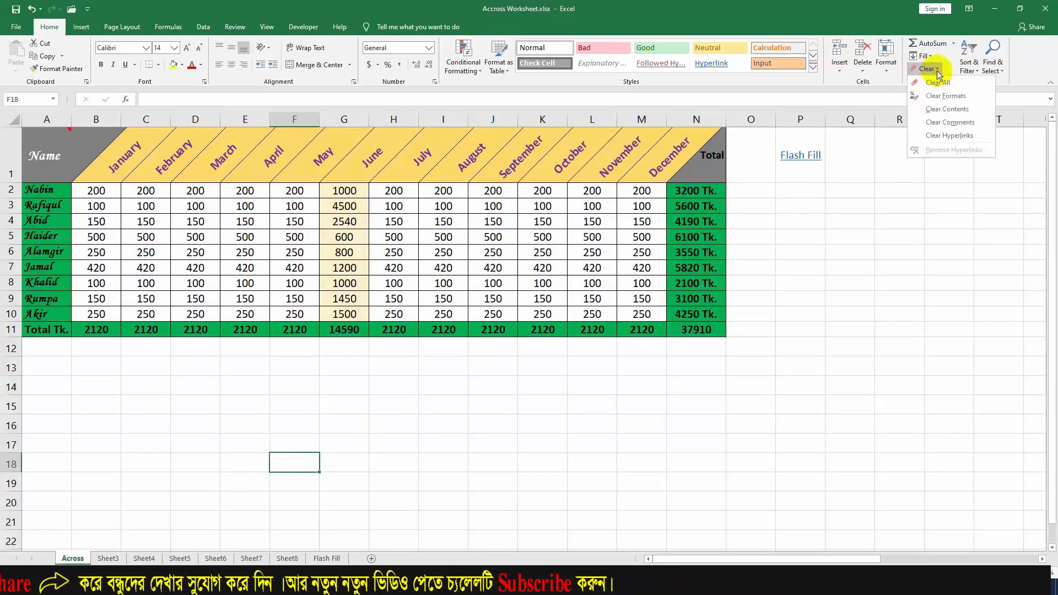
left_click(609, 399)
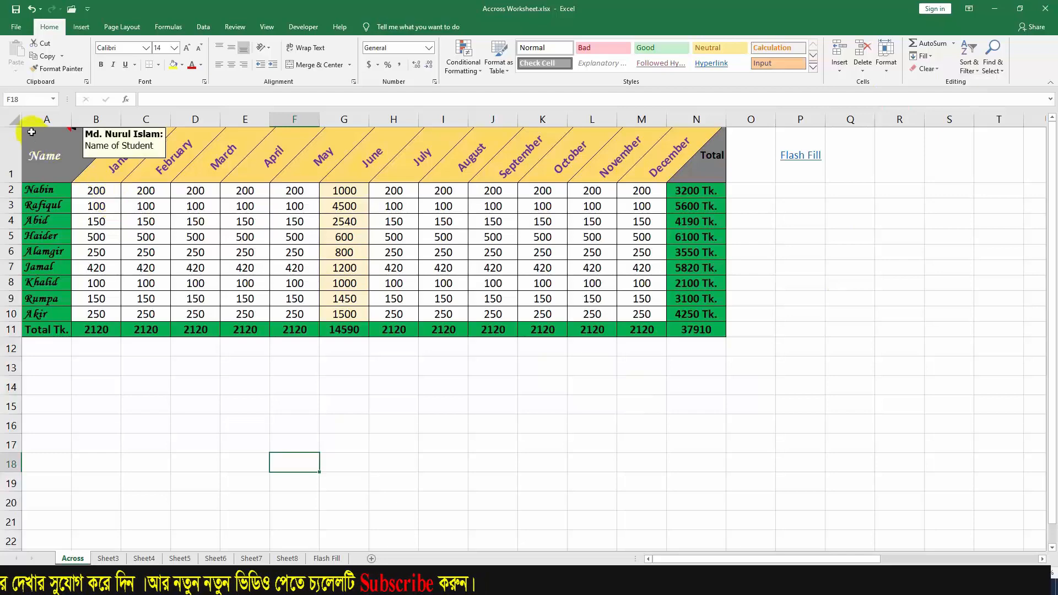
left_click_drag(44, 132, 688, 326)
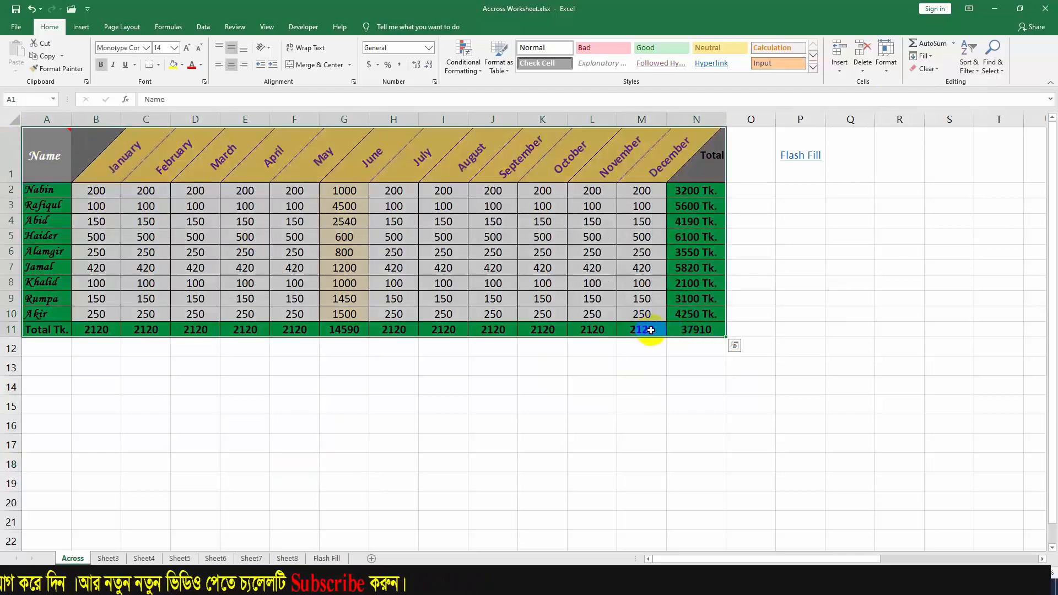
left_click(941, 72)
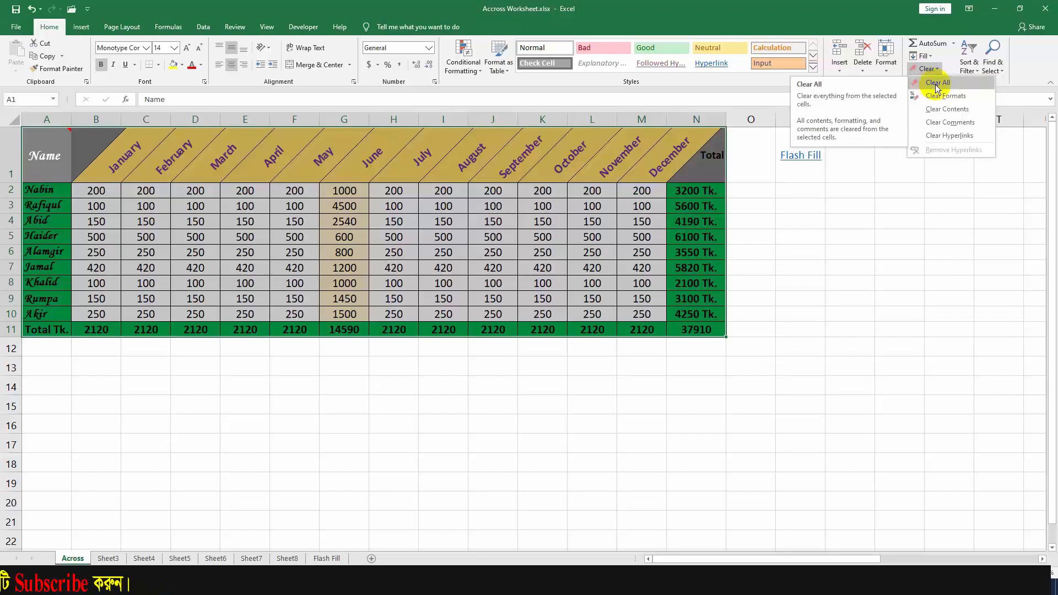
left_click(937, 84)
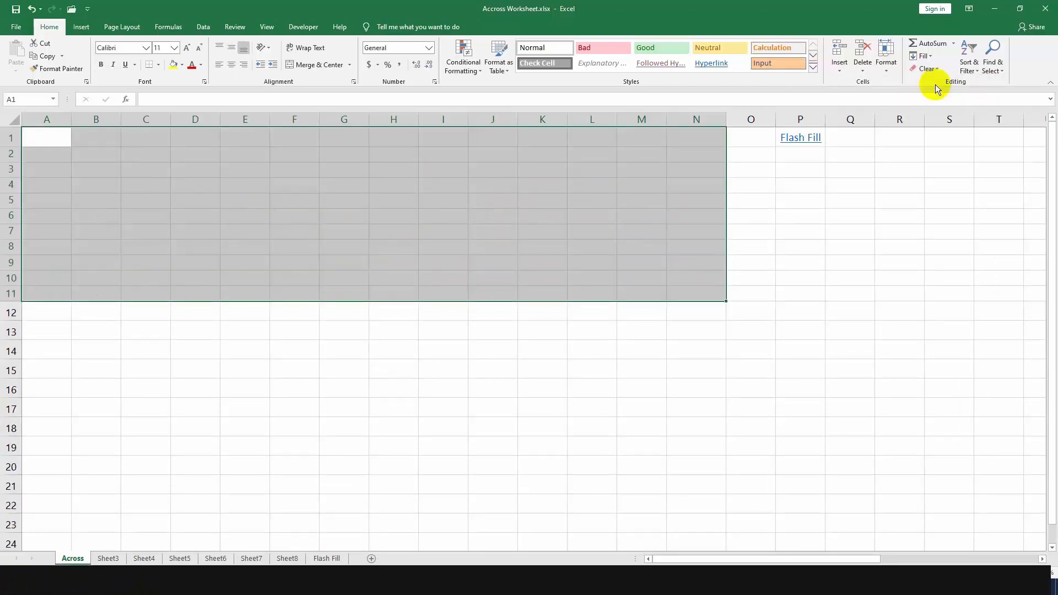
key("ctrl+z")
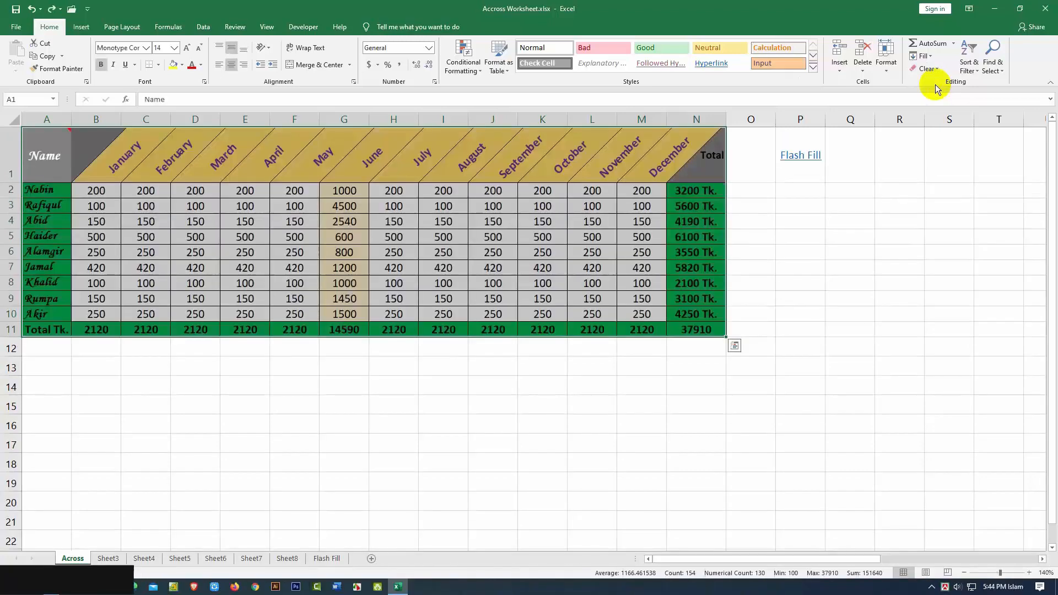
Clear only the formats of the table A1:N11 on the Across sheet, and undo the clearing.
left_click(934, 71)
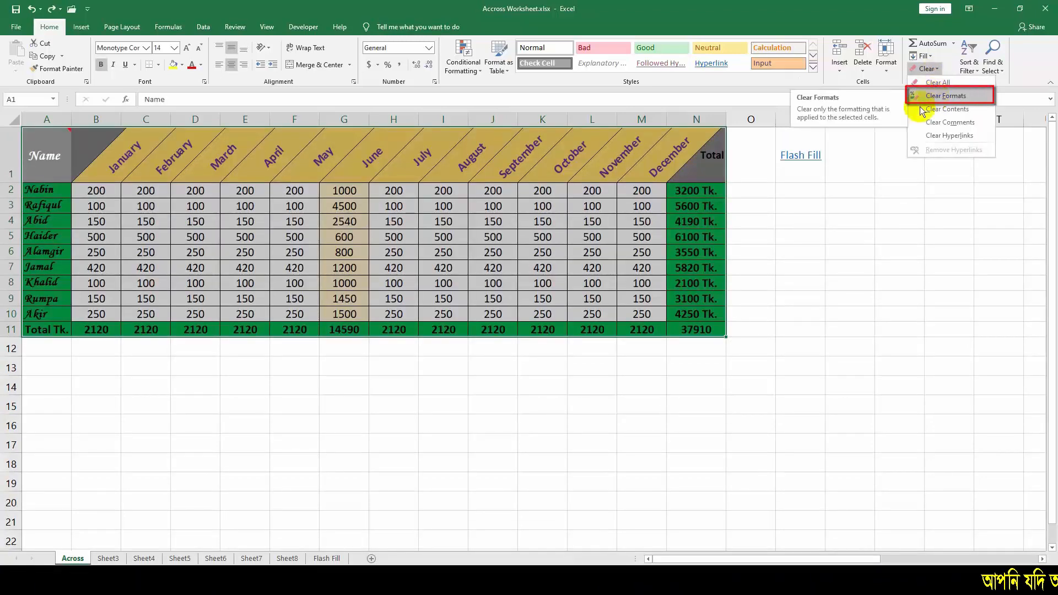
mouse_move(41, 163)
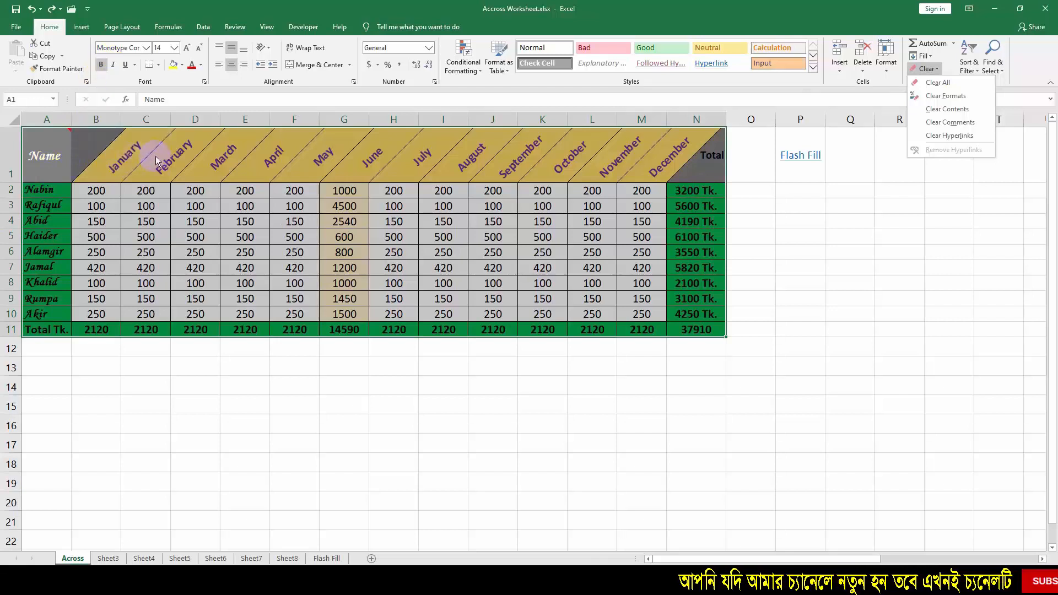
left_click(936, 98)
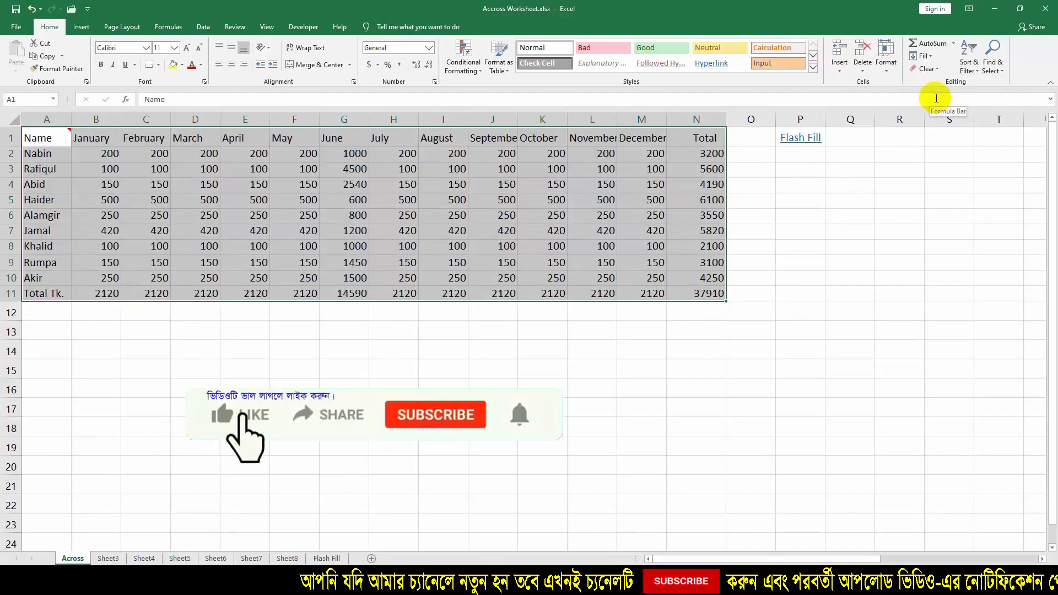
key("ctrl+z")
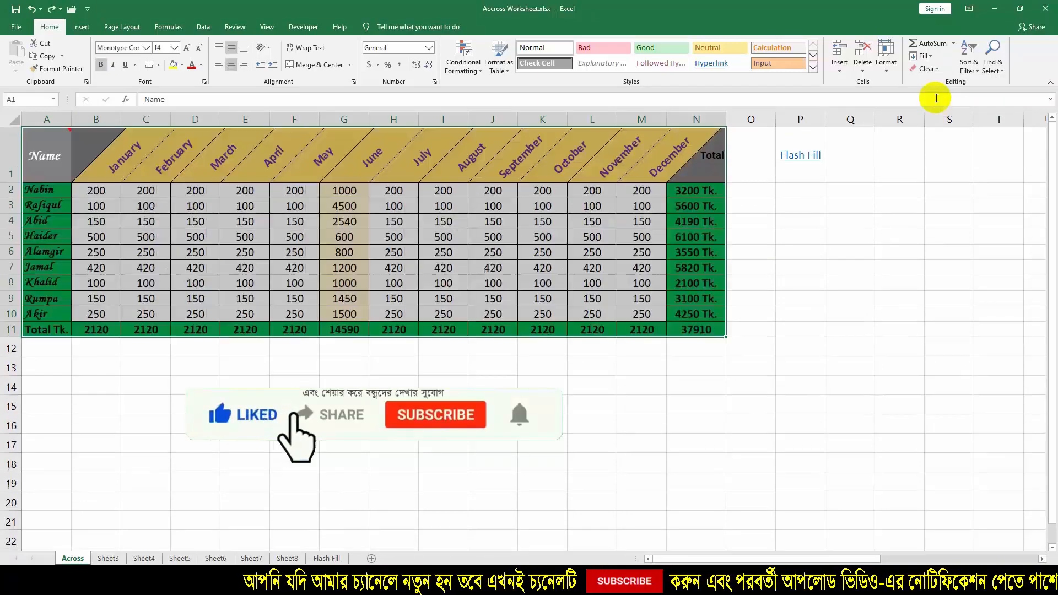
Clear only the contents of the table A1:N11, test the remaining formatting with gghfgfg in B1, and undo both changes.
left_click(937, 70)
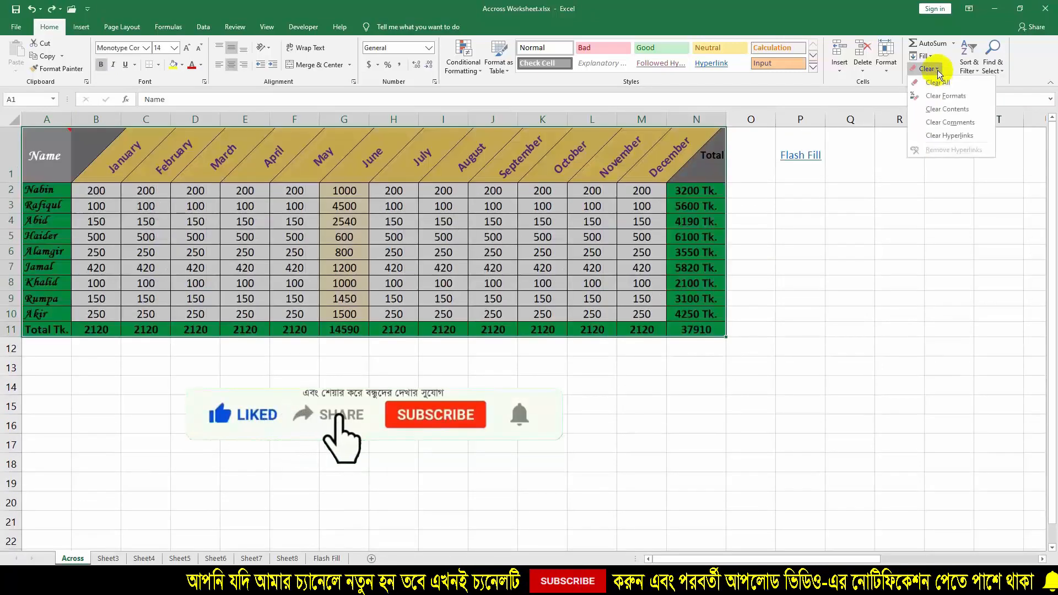
left_click(936, 111)
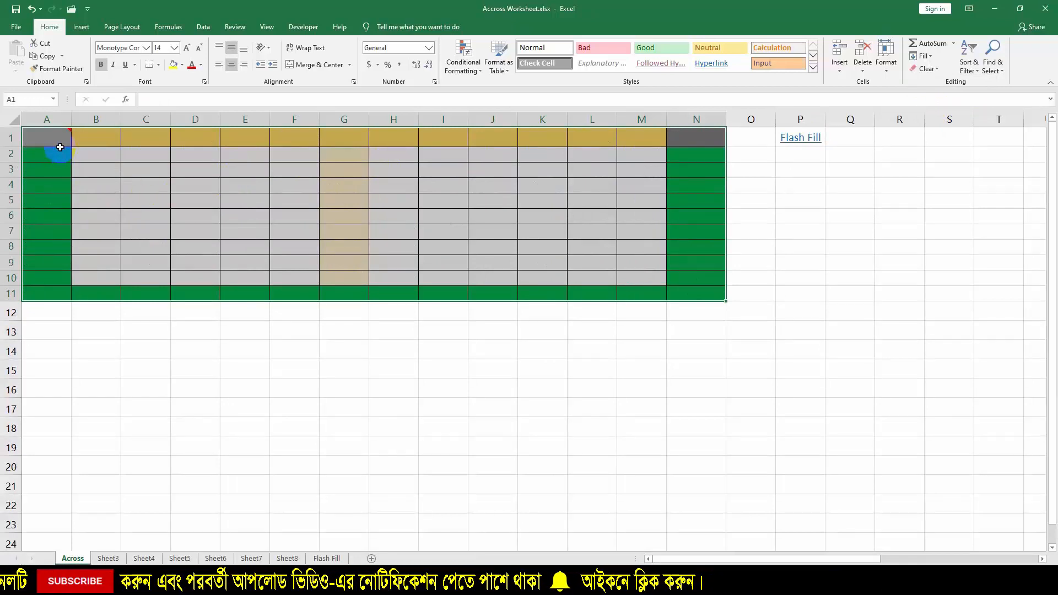
left_click(82, 140)
type("gghfg")
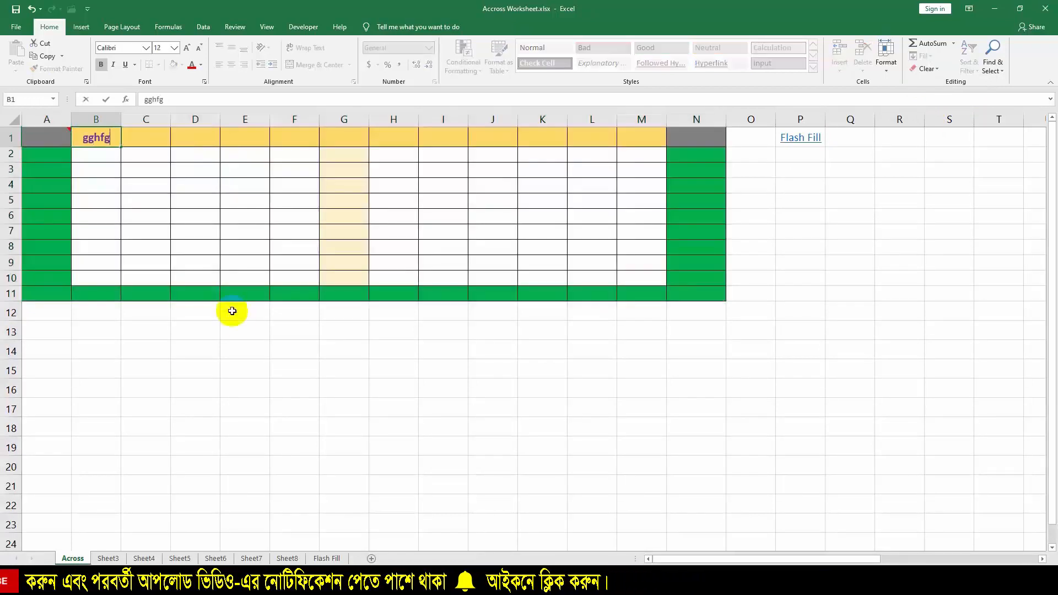
left_click(243, 326)
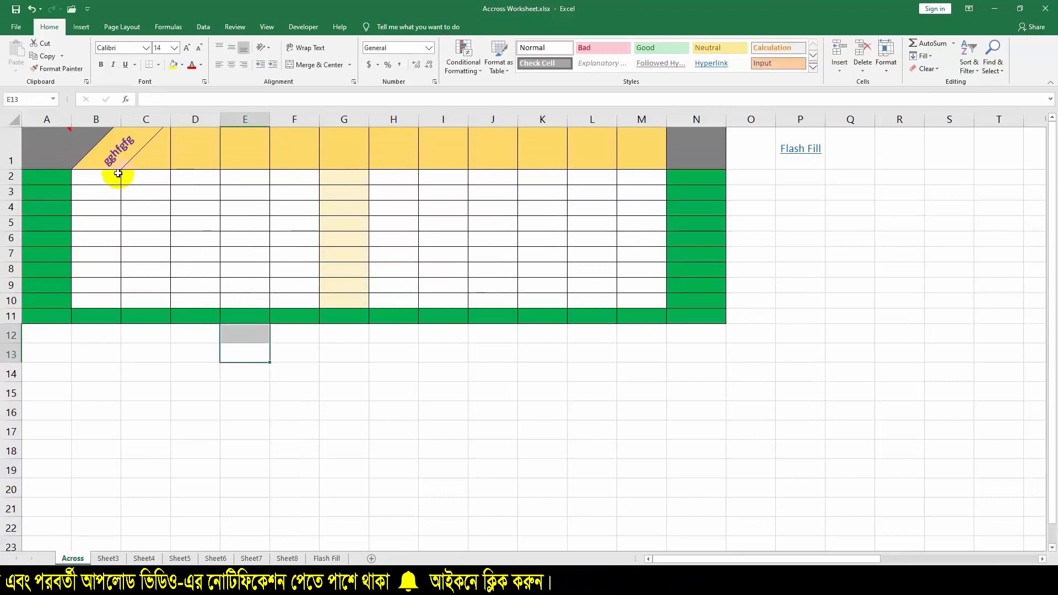
key("ctrl+z")
key("ctrl+z")
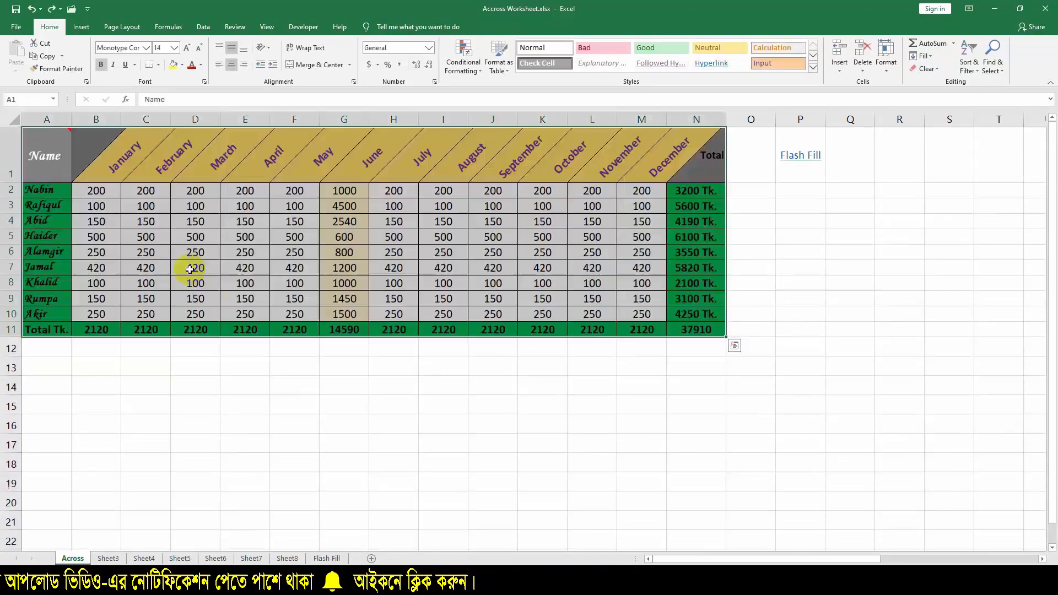
Try Clear Comments on the table A1:N11 and check the comment attached to cell A1.
left_click(932, 69)
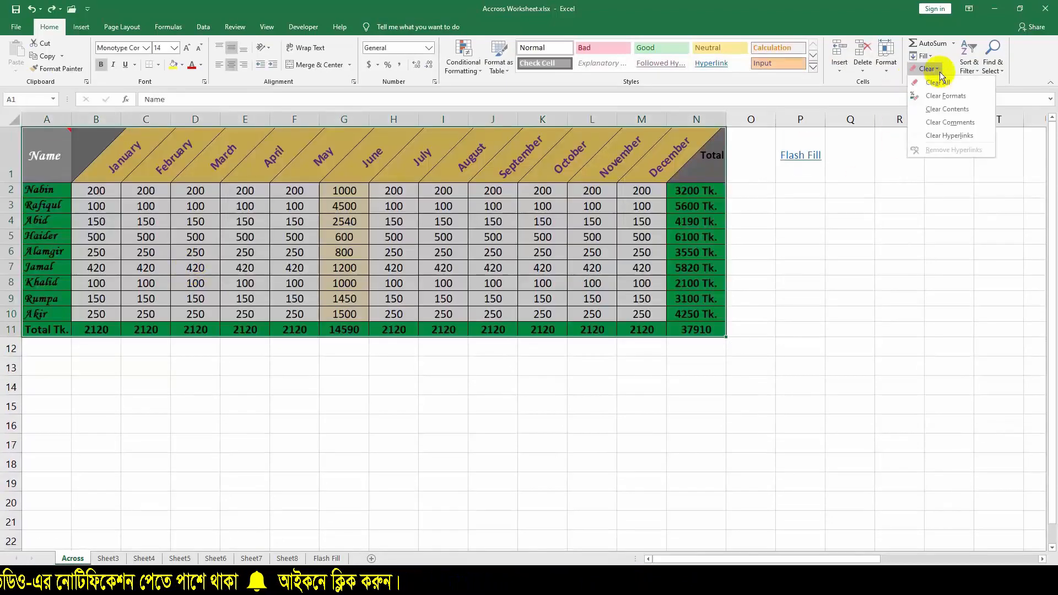
left_click(937, 122)
left_click(782, 255)
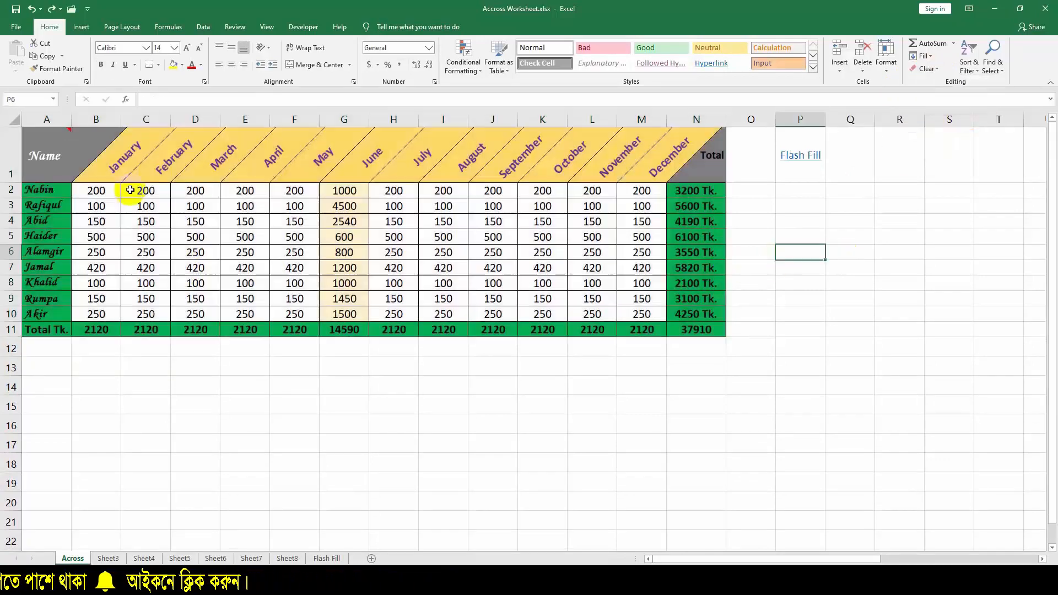
mouse_move(57, 137)
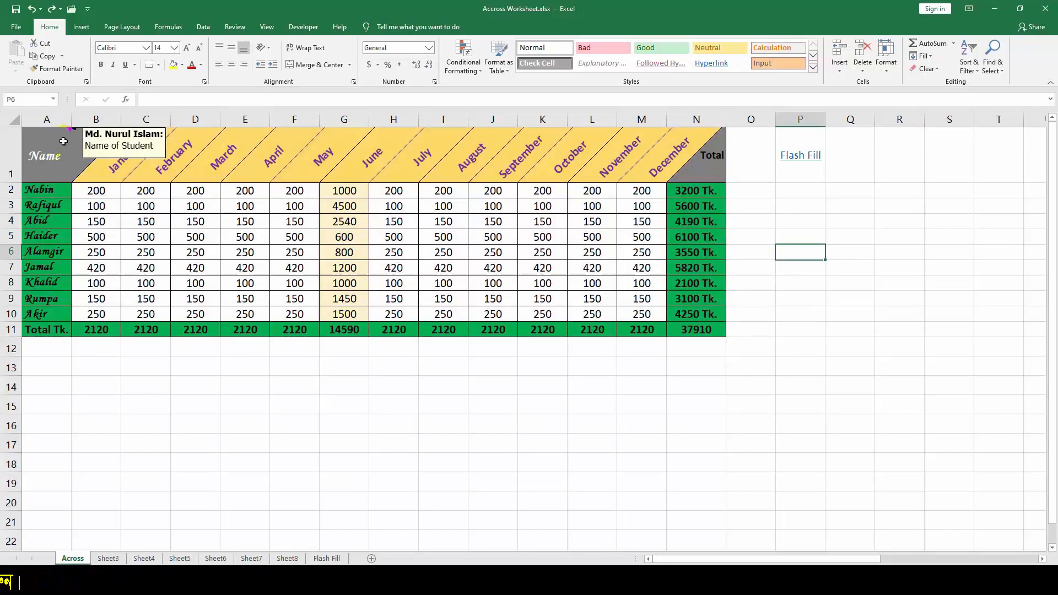
Reselect the whole table A1:N11 on the Across sheet and try clearing only its comments again.
left_click_drag(28, 131, 96, 146)
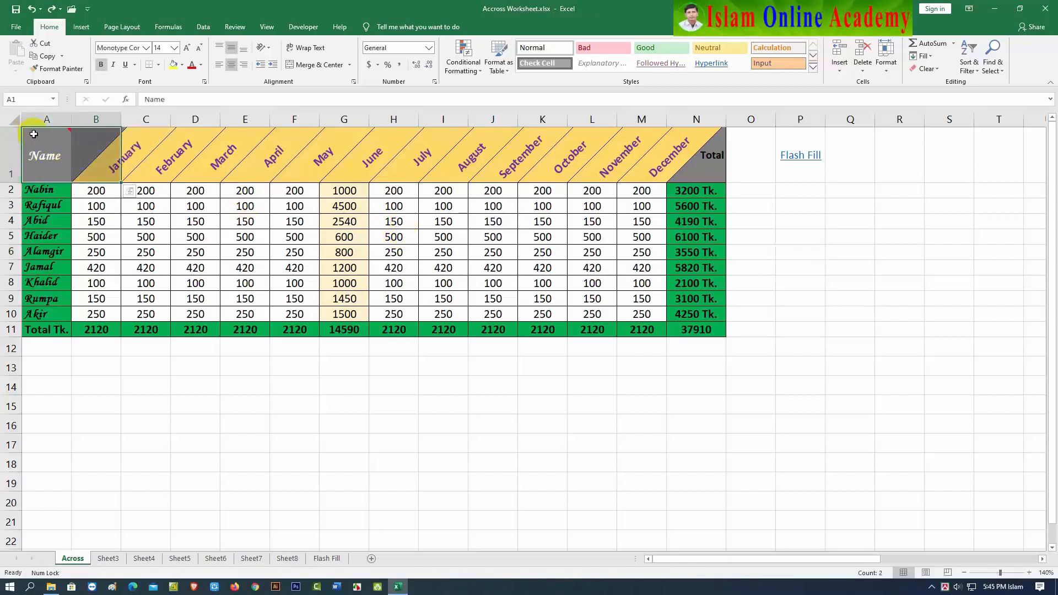
key("ctrl+a")
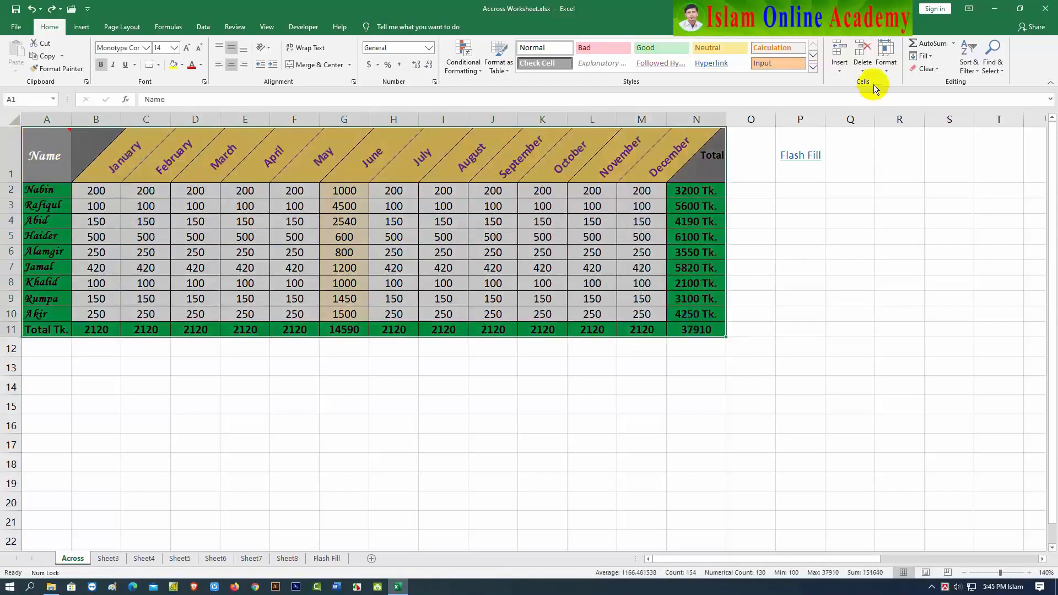
left_click(941, 68)
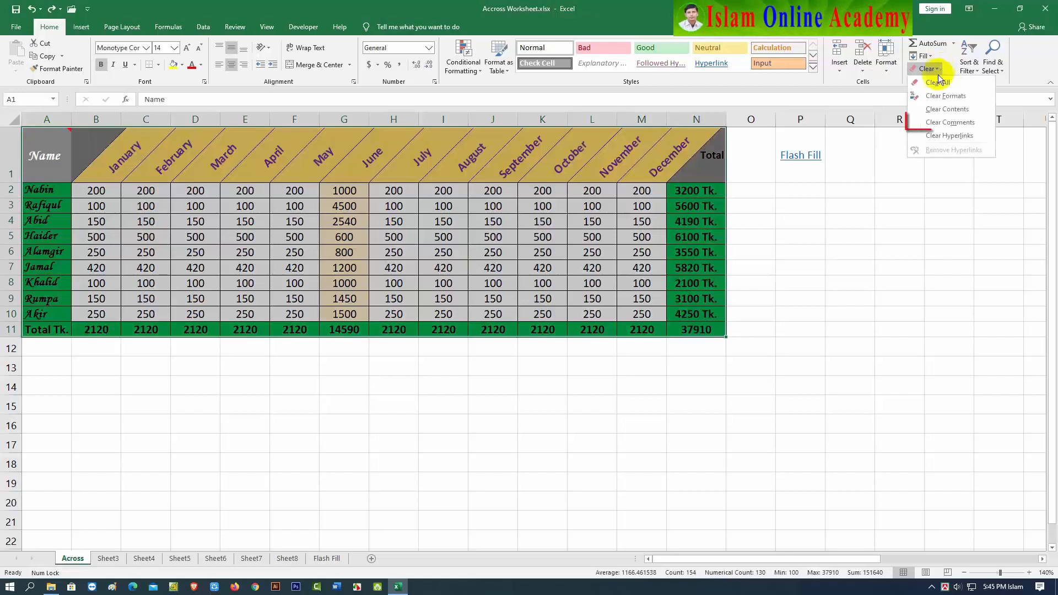
left_click(943, 122)
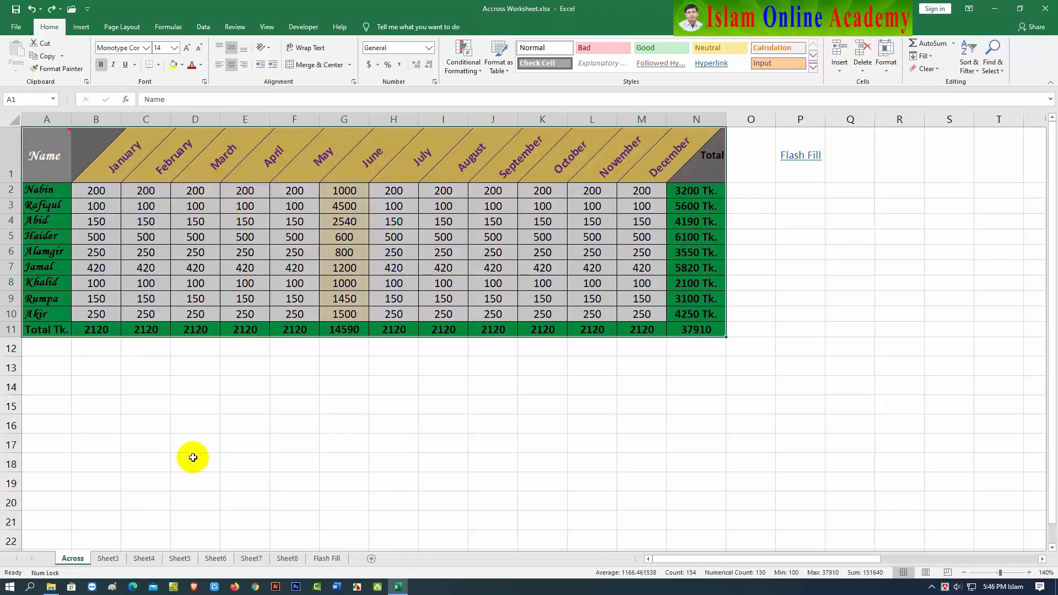
Test the Flash Fill hyperlink in P1 and return through the Across hyperlink on the Flash Fill sheet.
left_click(936, 70)
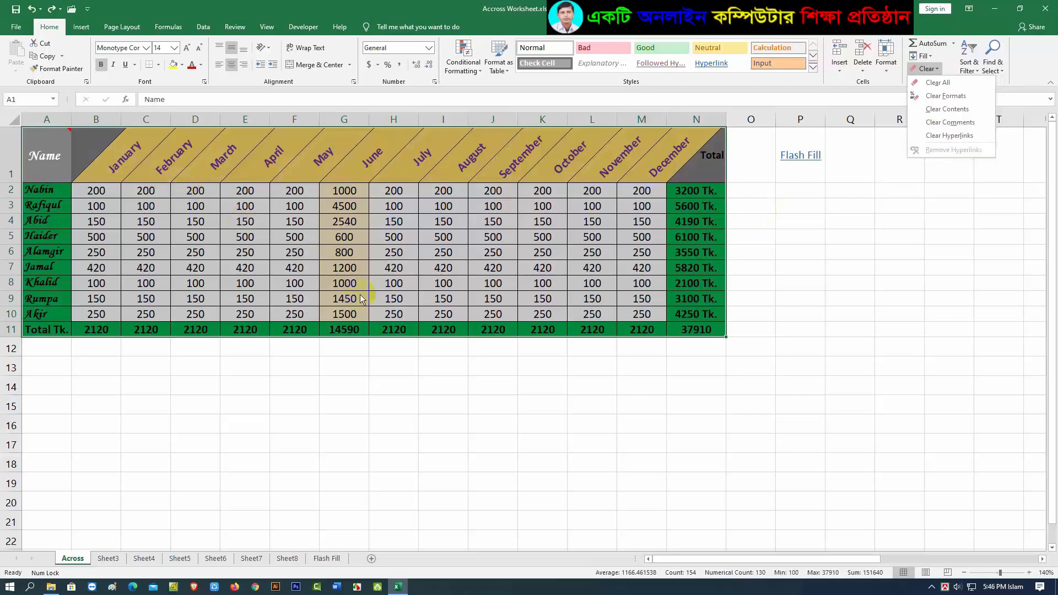
left_click(543, 366)
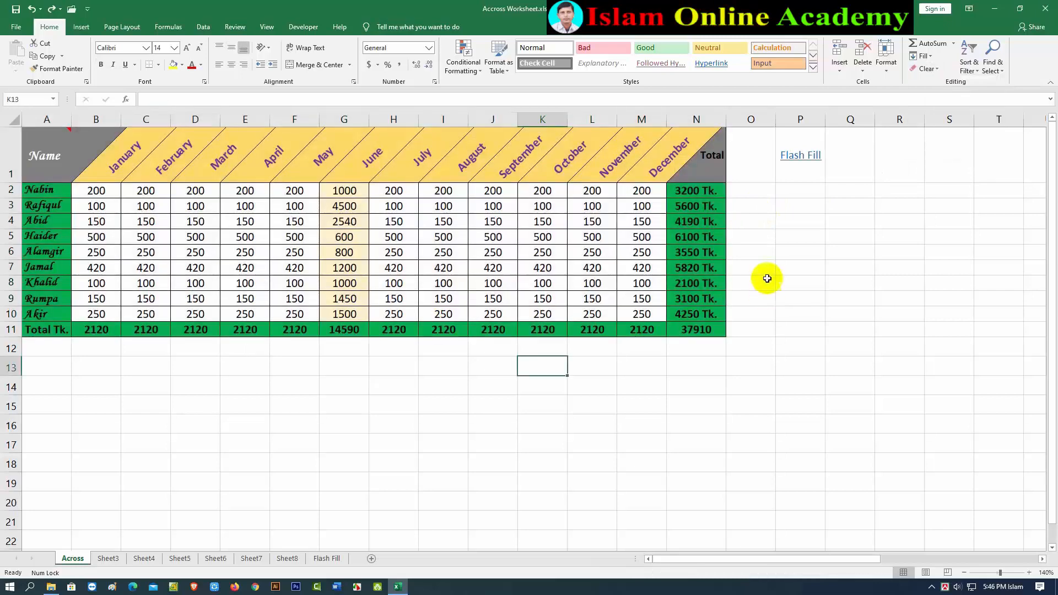
left_click(792, 157)
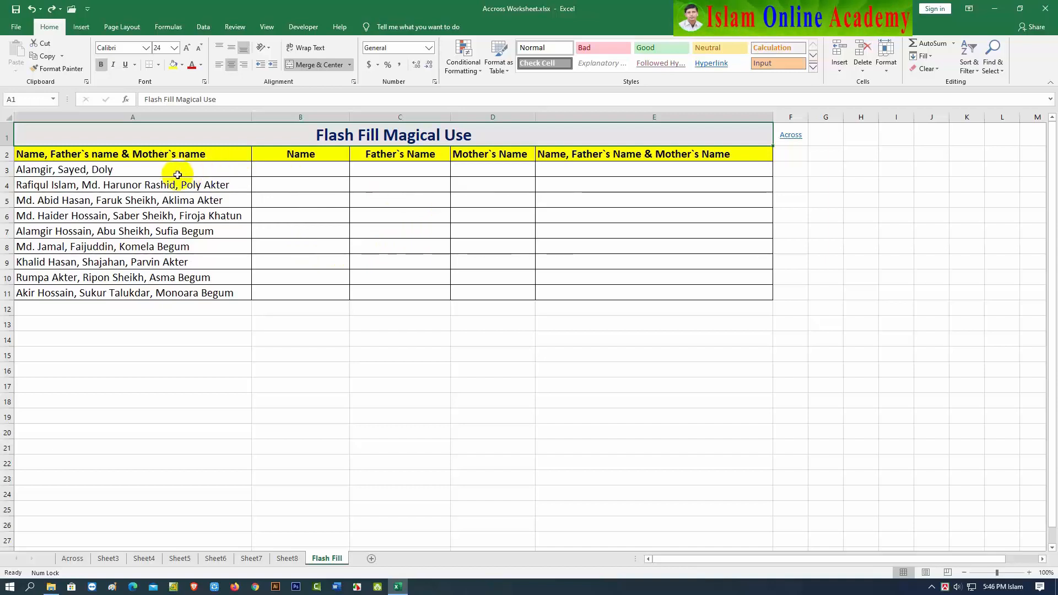
left_click(787, 140)
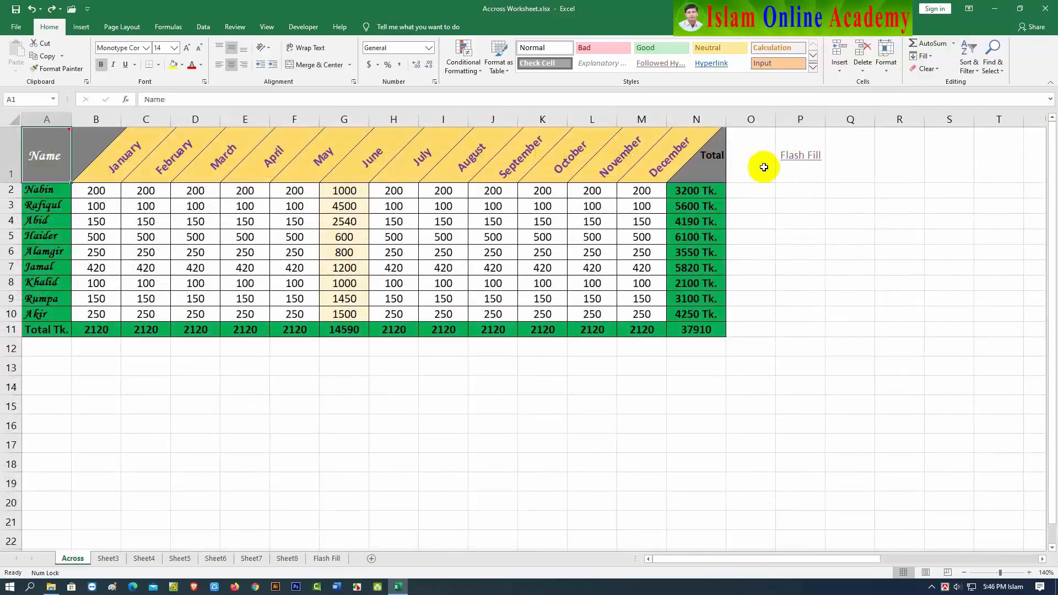
Clear the hyperlinks from the range A1:P11 on the Across sheet with Clear Hyperlinks.
left_click_drag(47, 154, 816, 320)
left_click_drag(813, 334, 813, 334)
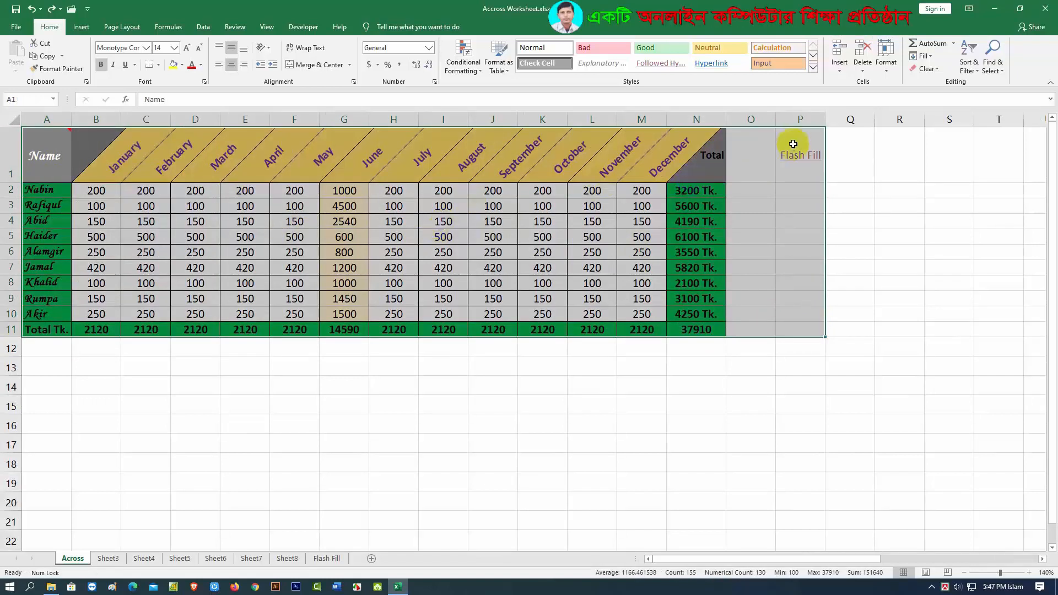
left_click(941, 69)
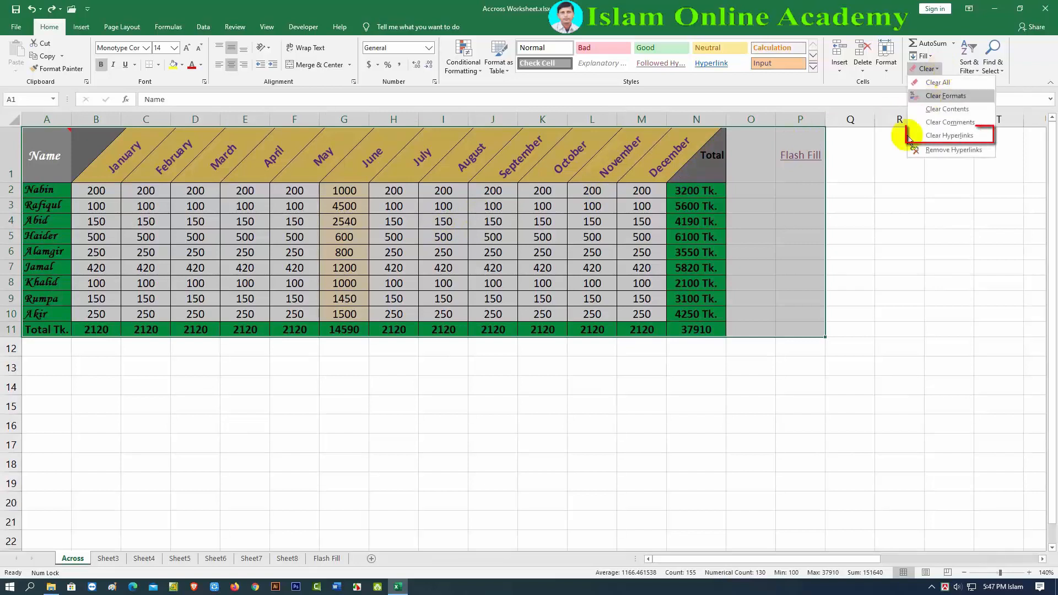
left_click(942, 138)
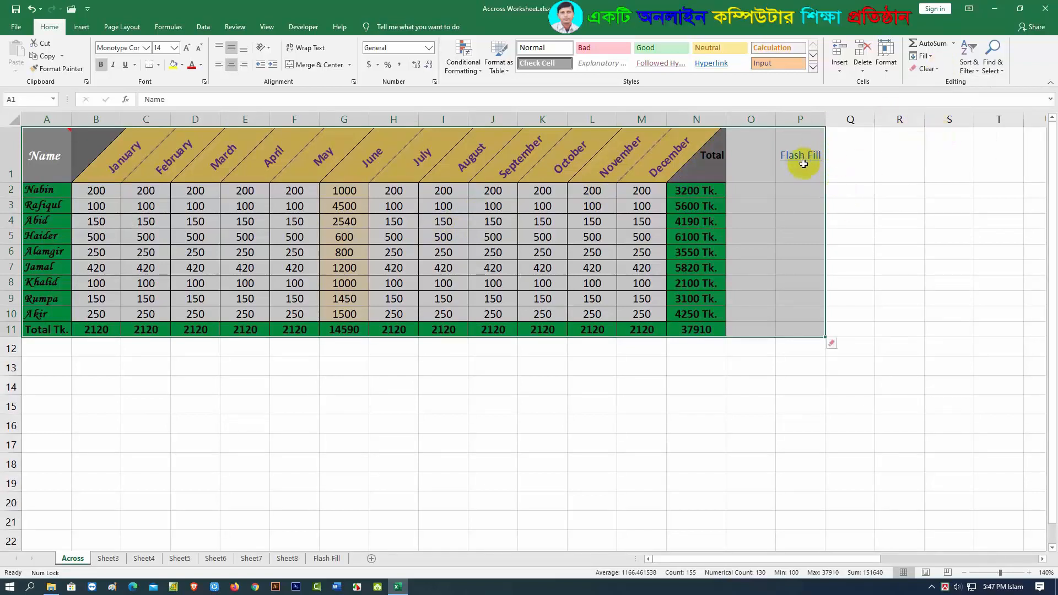
Undo the hyperlink clearing and retest the Flash Fill and Across links between the two sheets.
left_click(843, 204)
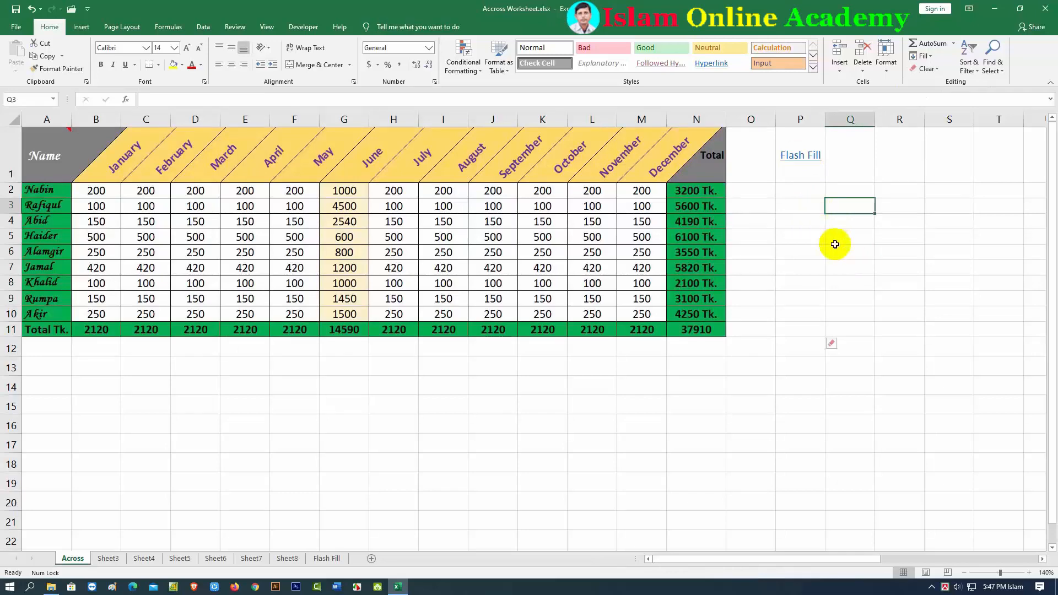
key("ctrl+z")
left_click(844, 224)
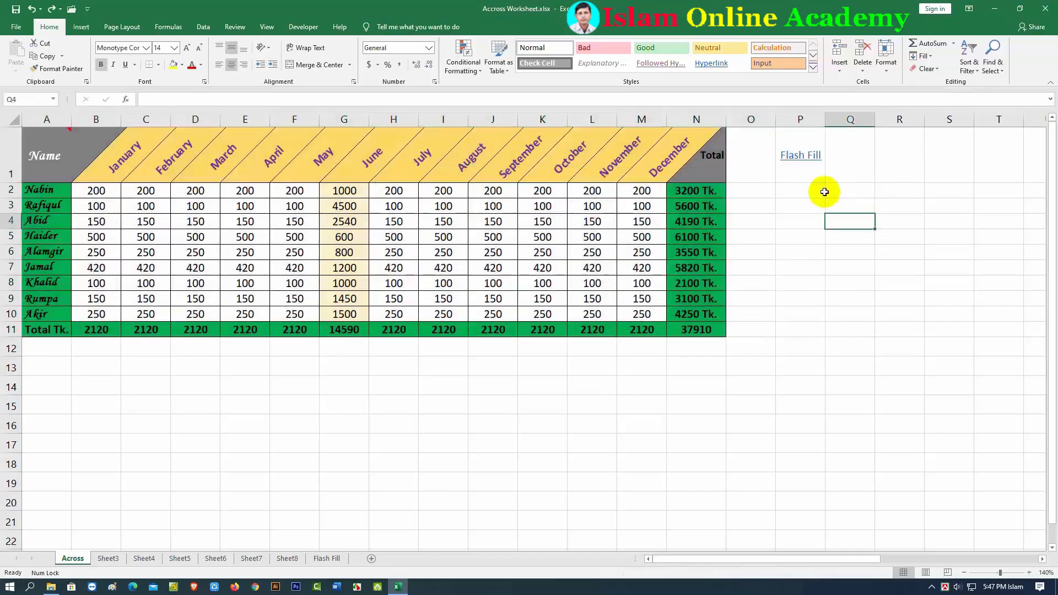
left_click(793, 163)
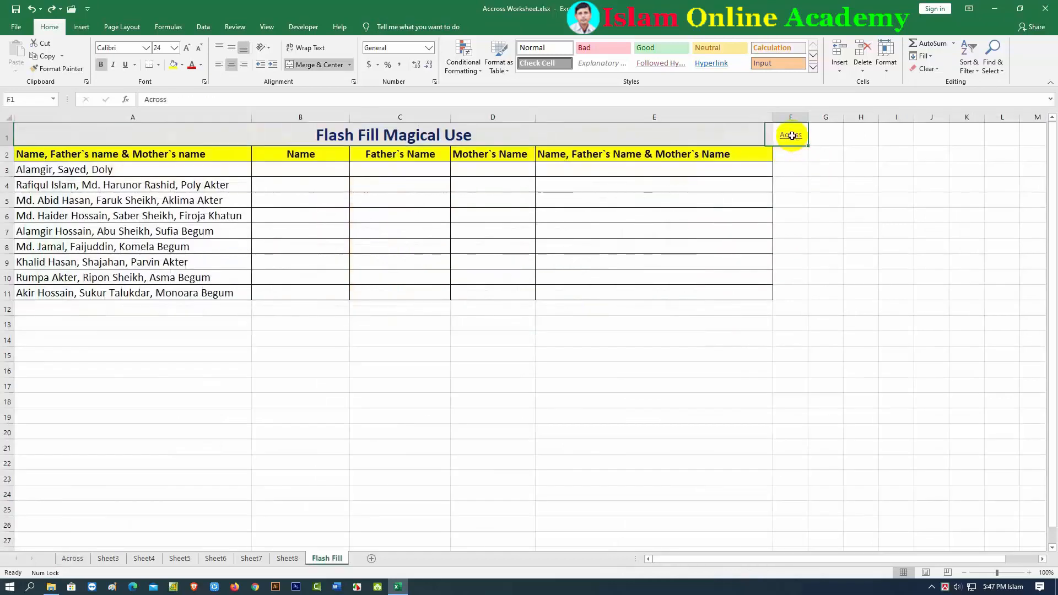
left_click(792, 136)
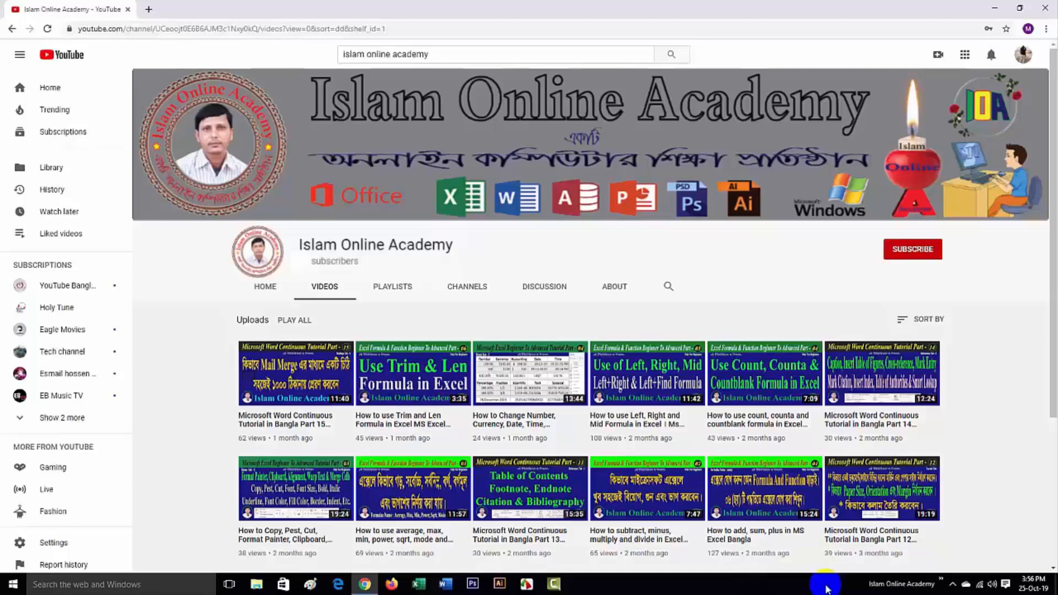
Switch to the Islam Online Academy channel on YouTube, subscribe to it, and set its notifications to All.
left_click(909, 251)
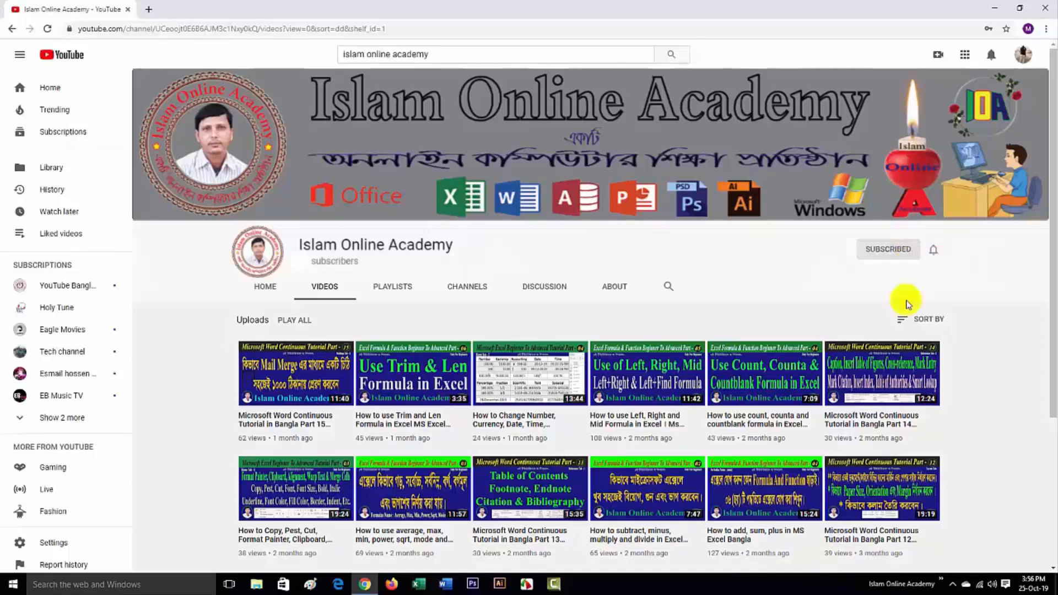
left_click(934, 249)
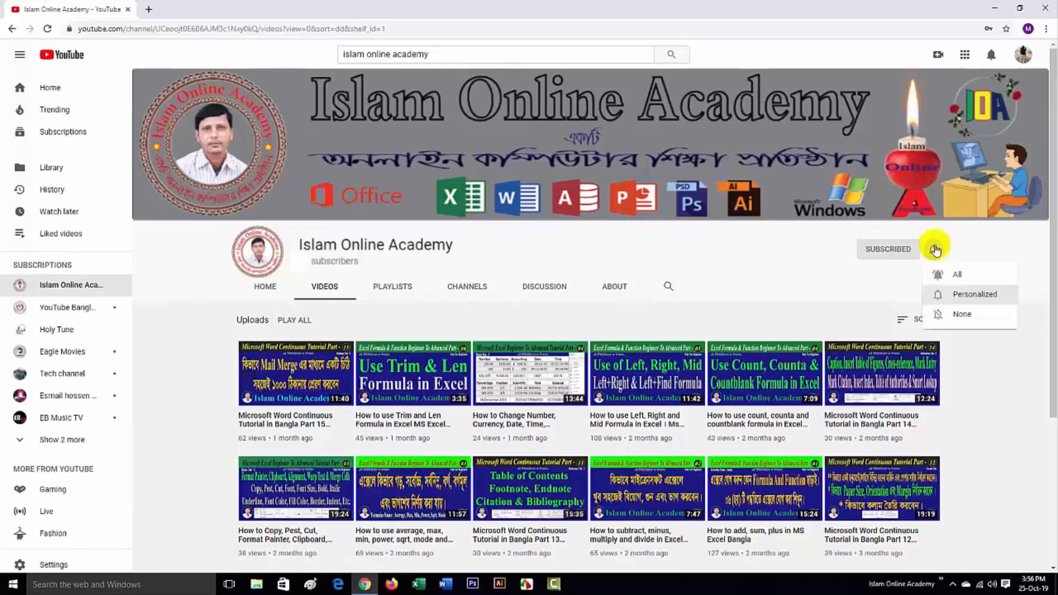
left_click(950, 275)
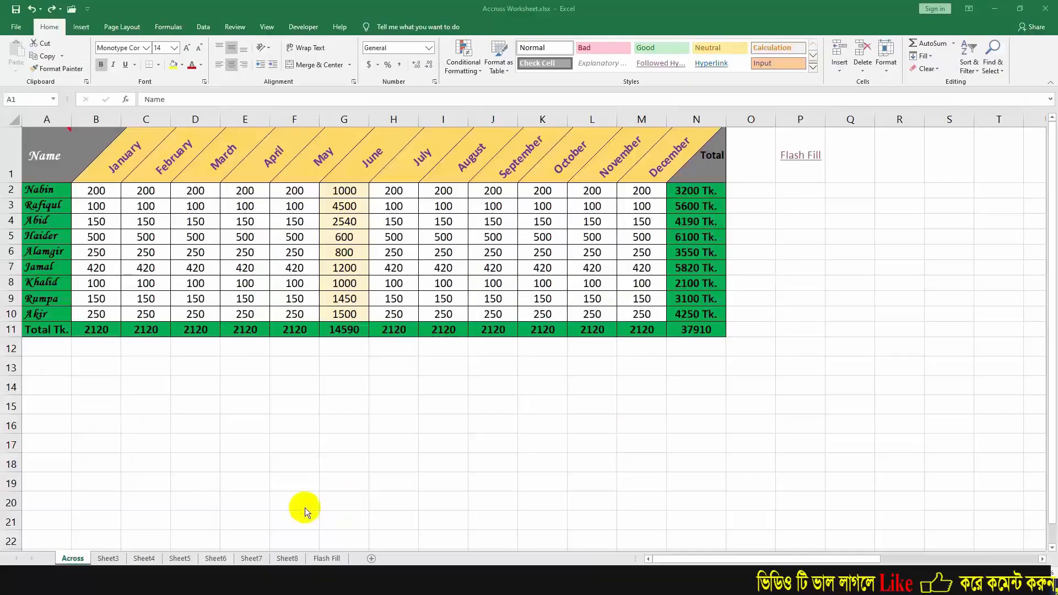
Return to Excel and, on the Flash Fill sheet, enter the first person's name from A3 into B3.
left_click(334, 559)
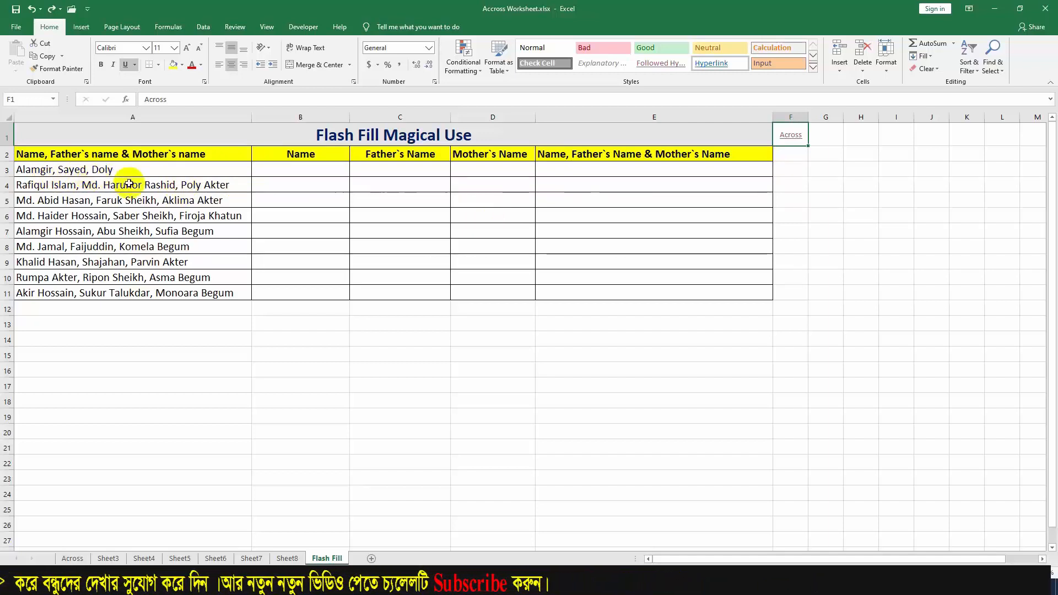
left_click(299, 170)
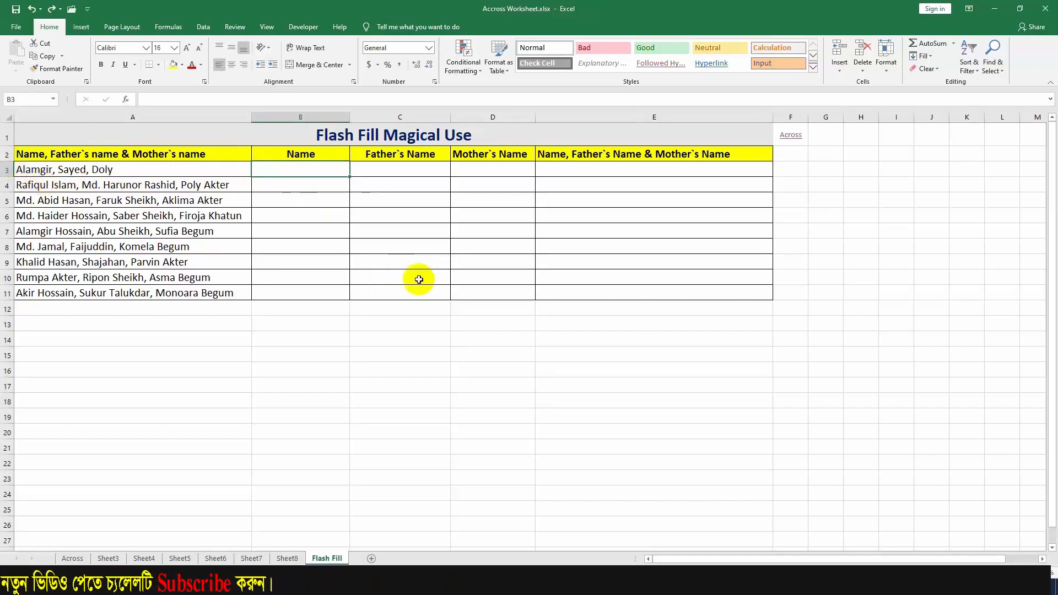
type("Alamgir")
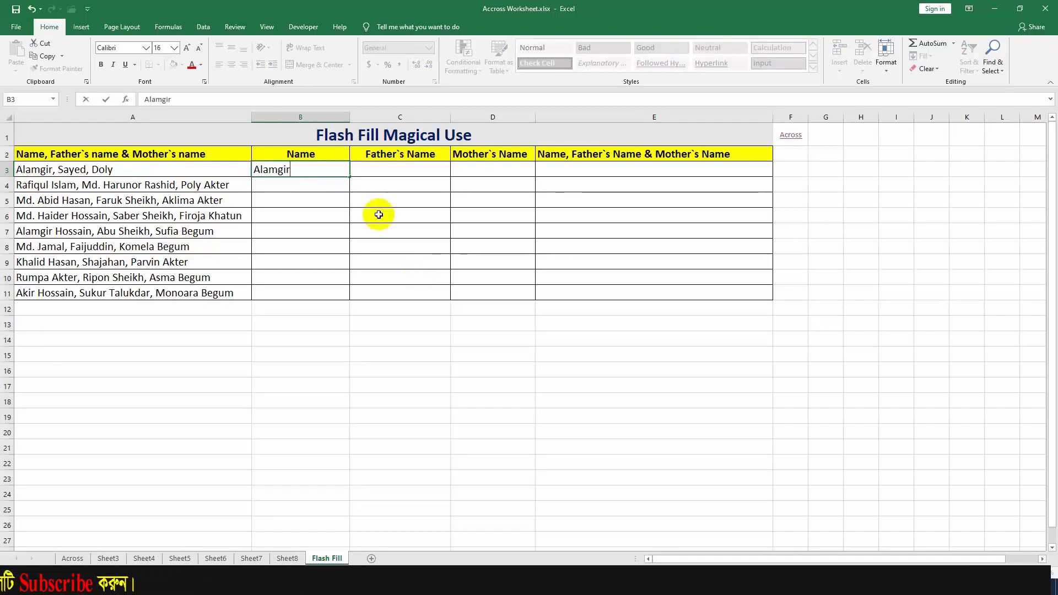
key("Return")
Fill the Name column B3:B11 with Flash Fill, and undo the fill.
left_click(307, 169)
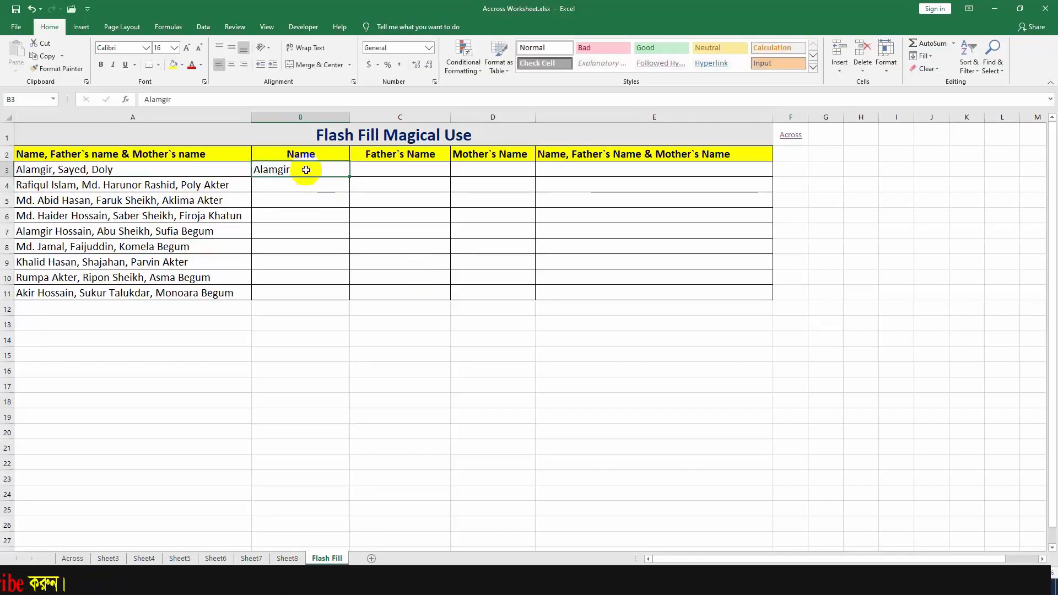
left_click_drag(306, 170, 307, 288)
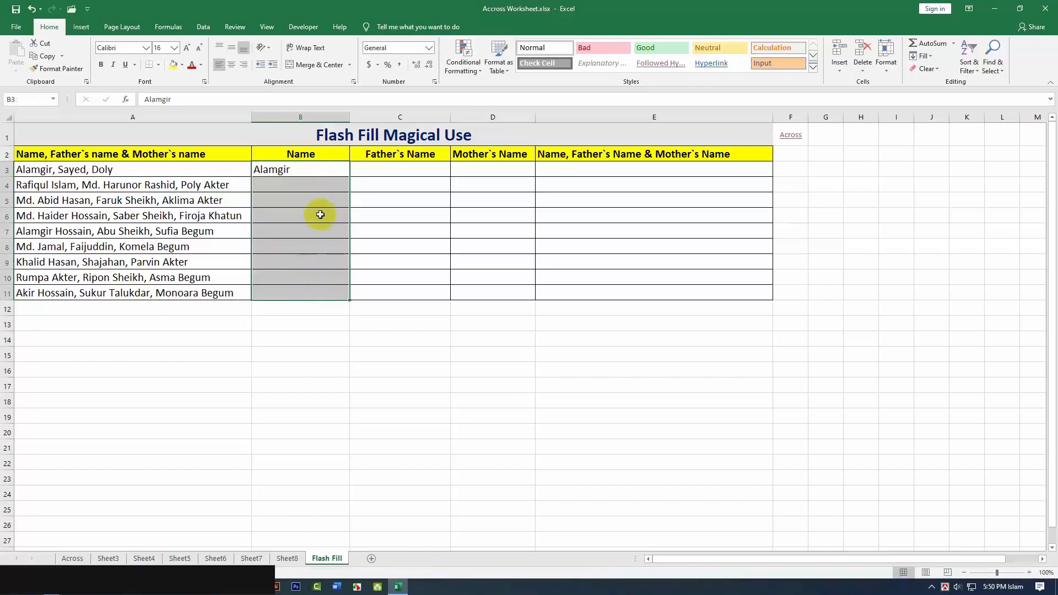
left_click(931, 58)
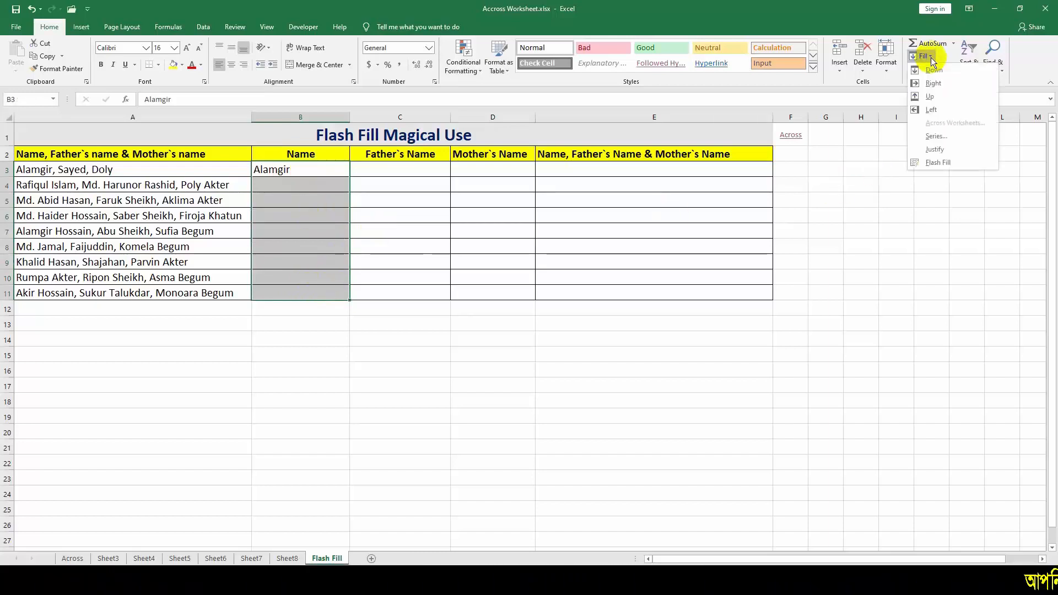
left_click(935, 163)
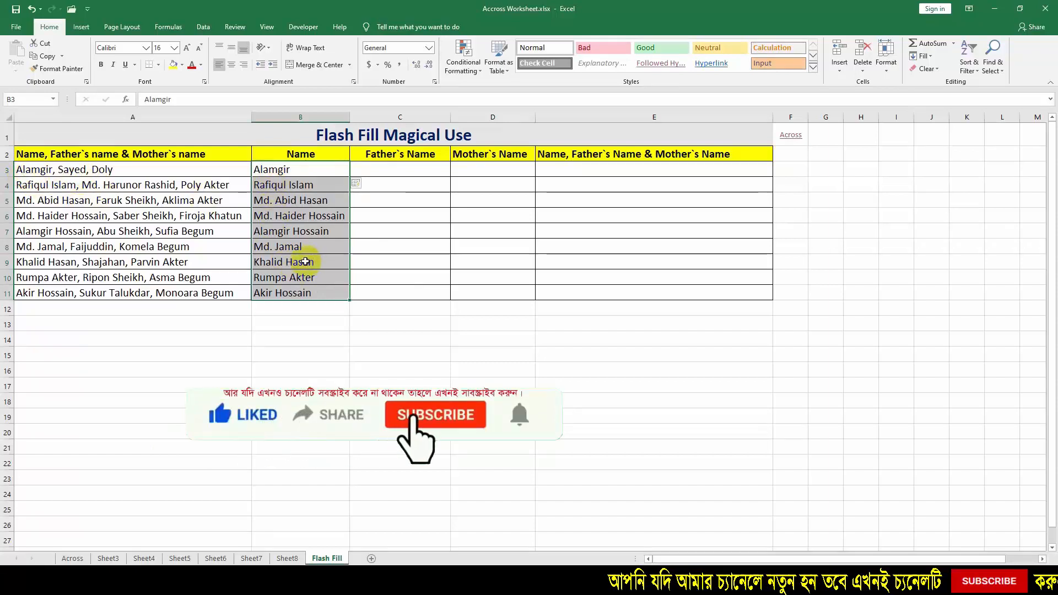
key("ctrl+z")
Flash Fill the Name column B3:B11 again from the example in B3.
left_click(301, 234)
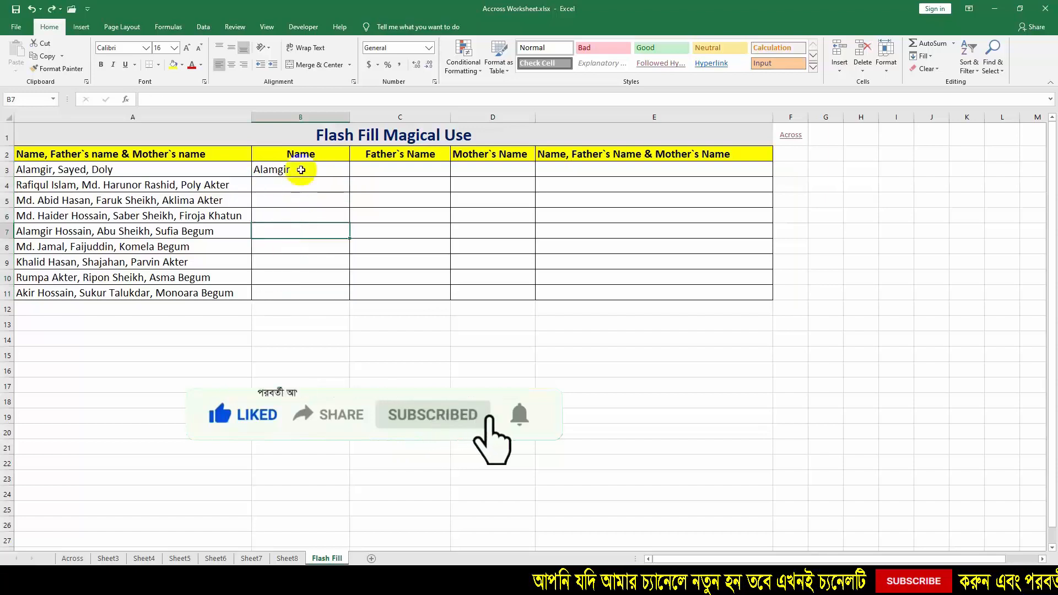
left_click_drag(301, 170, 300, 292)
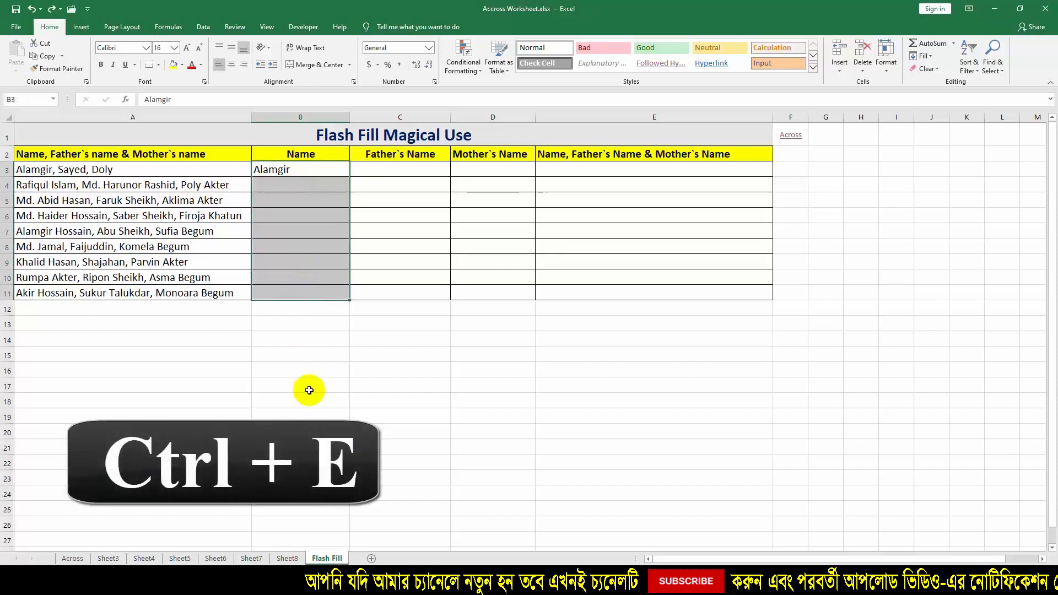
key("ctrl+e")
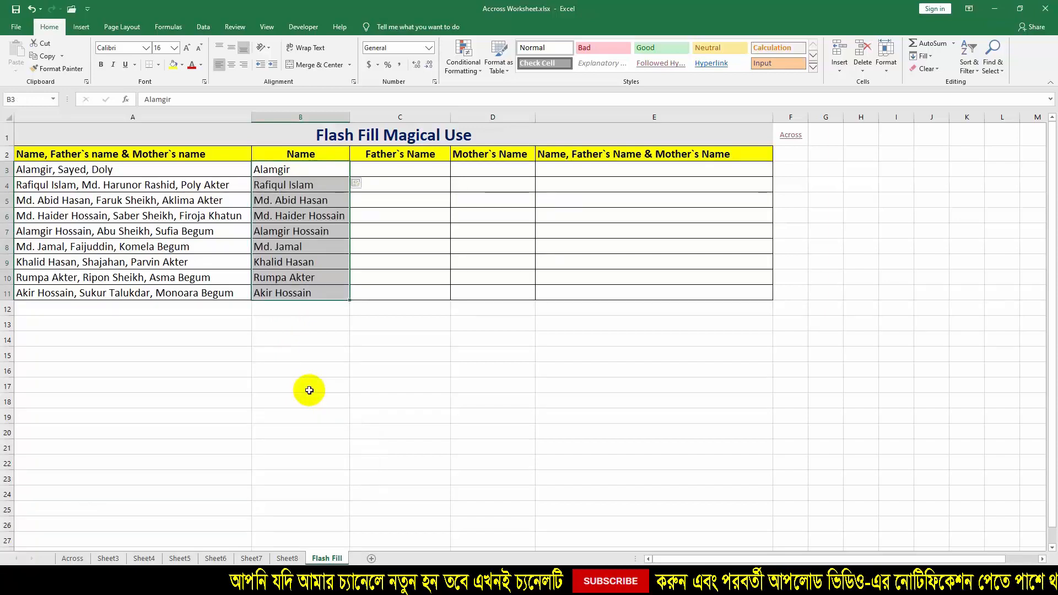
Enter the father's name from A3 into C3 and Flash Fill the Father's Name column C3:C11.
left_click(361, 171)
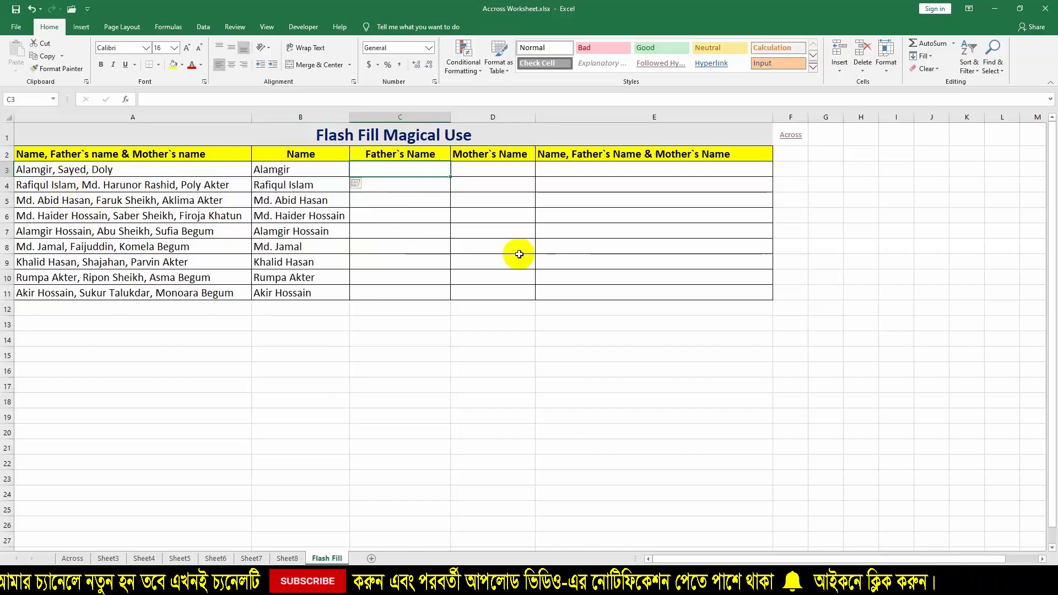
type("Sayed")
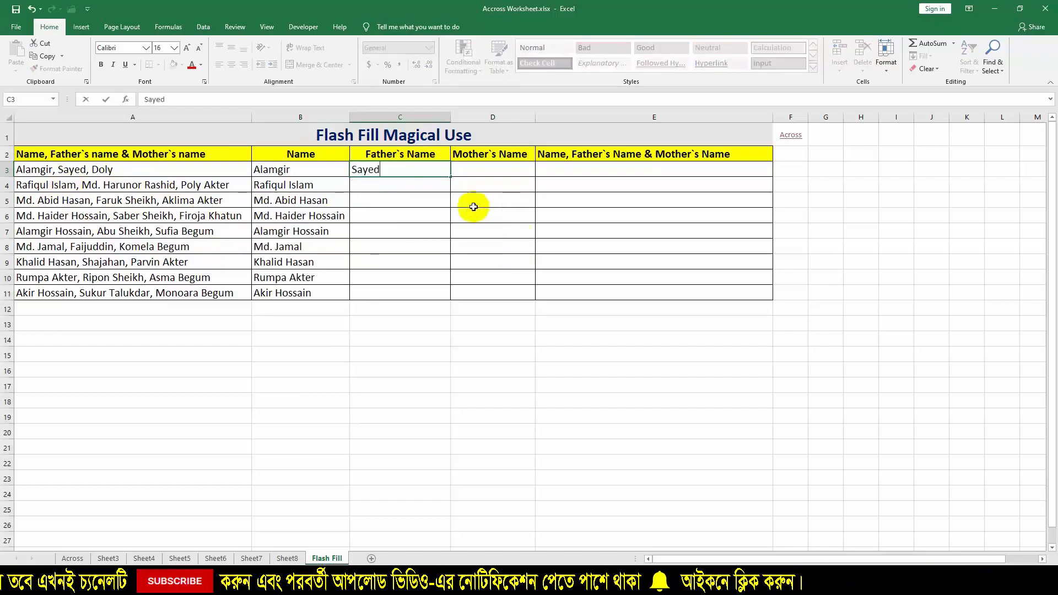
key("Return")
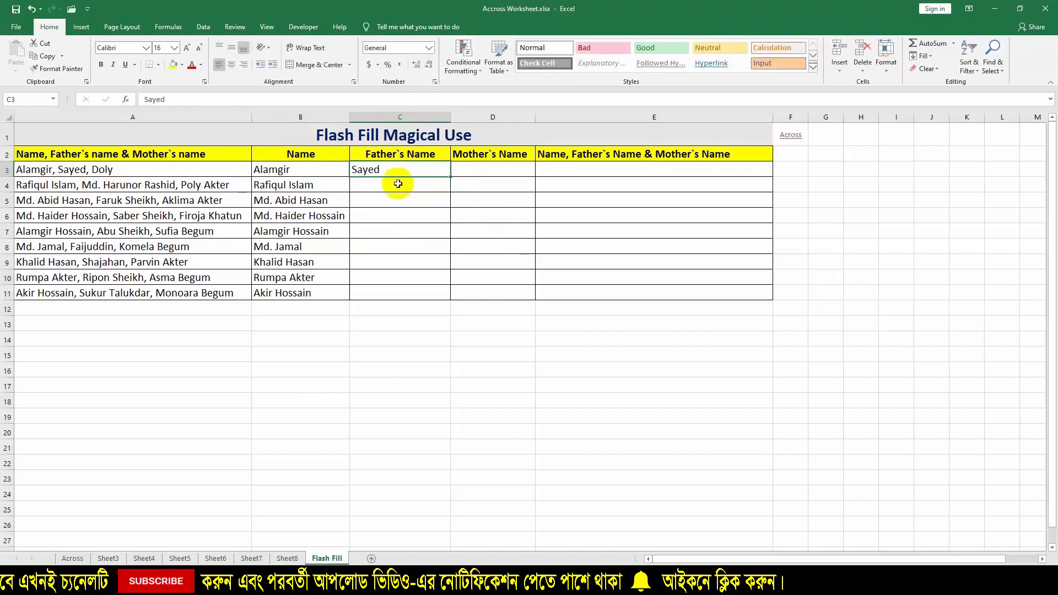
left_click(394, 169)
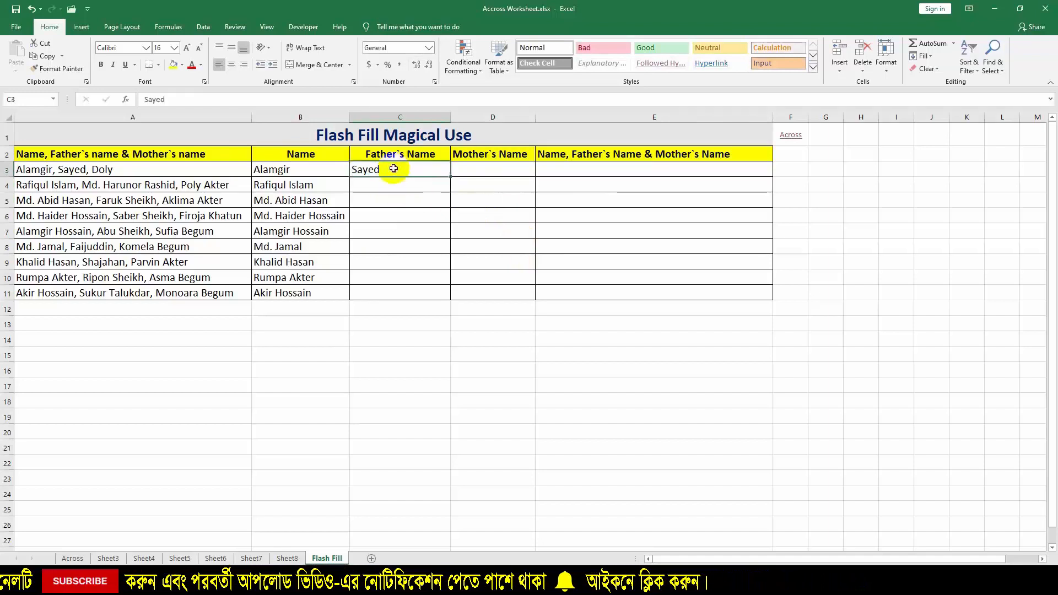
left_click_drag(394, 169, 401, 288)
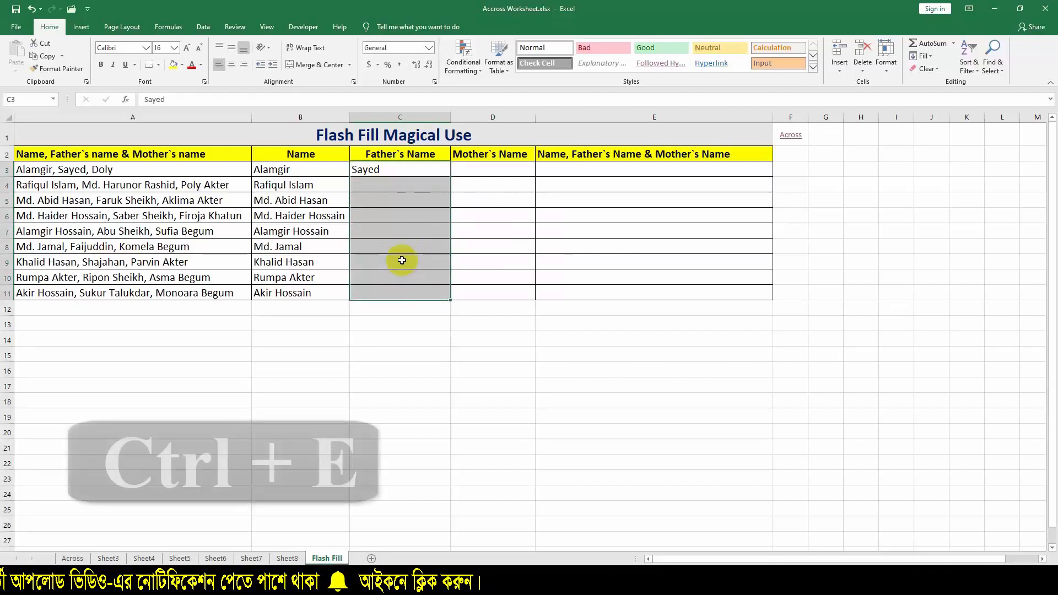
key("ctrl+e")
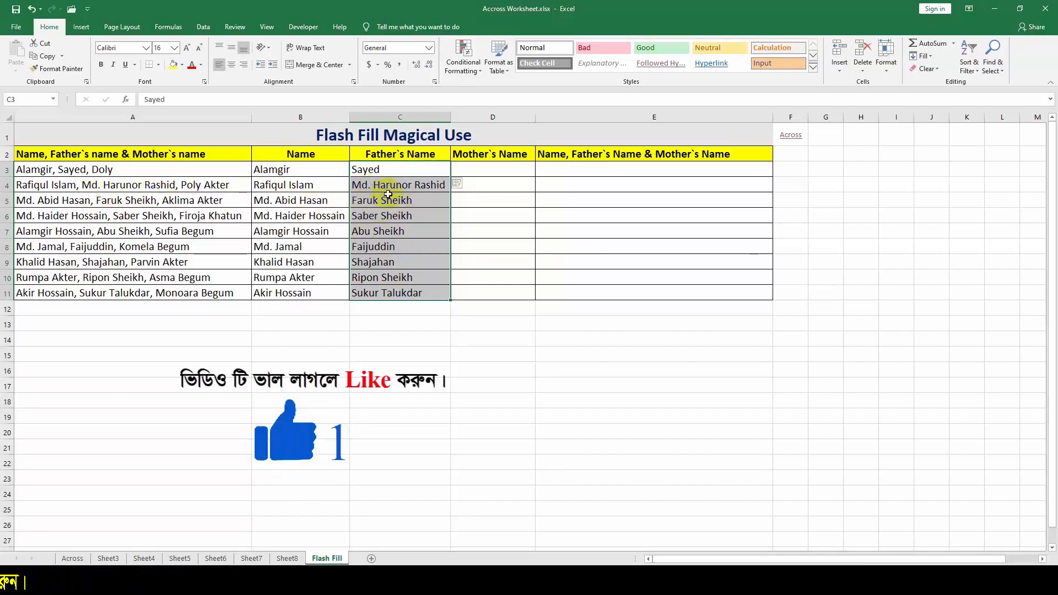
Enter the mother's name from A3 into D3 and Flash Fill the Mother's Name column D3:D11.
left_click(478, 168)
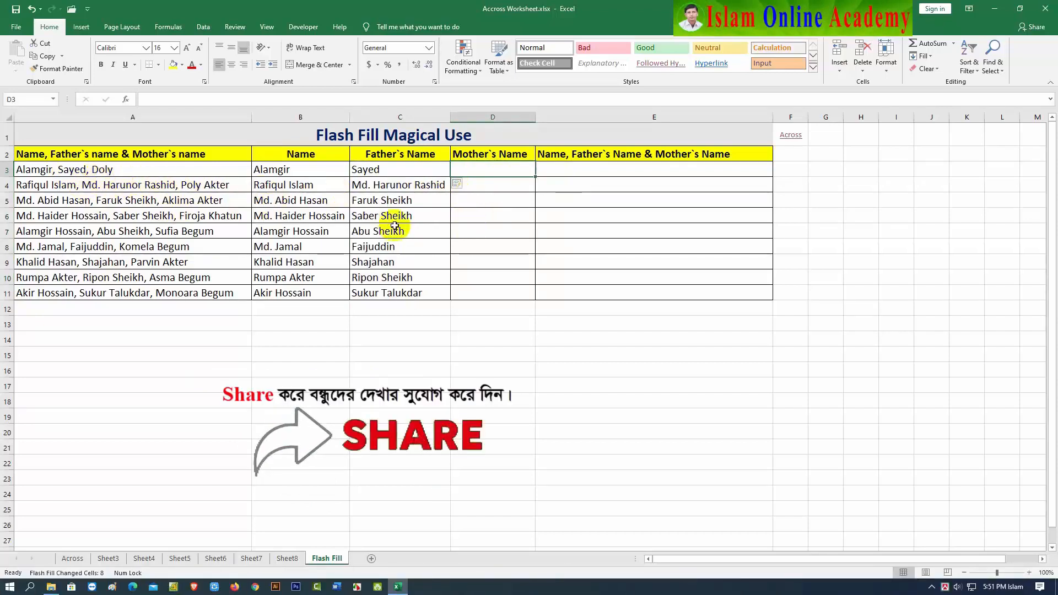
type("Doly")
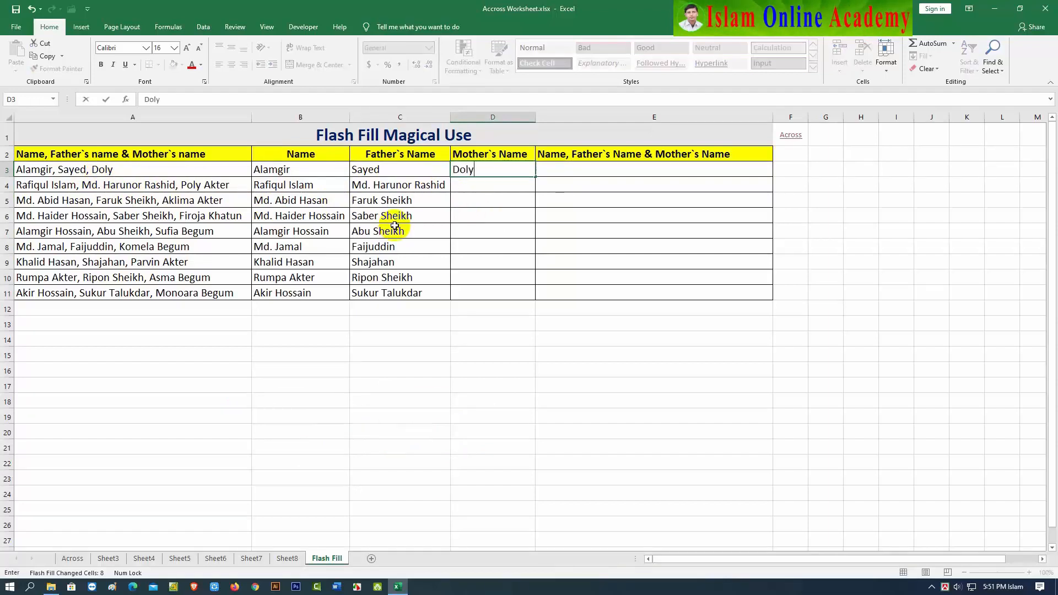
key("ctrl+e")
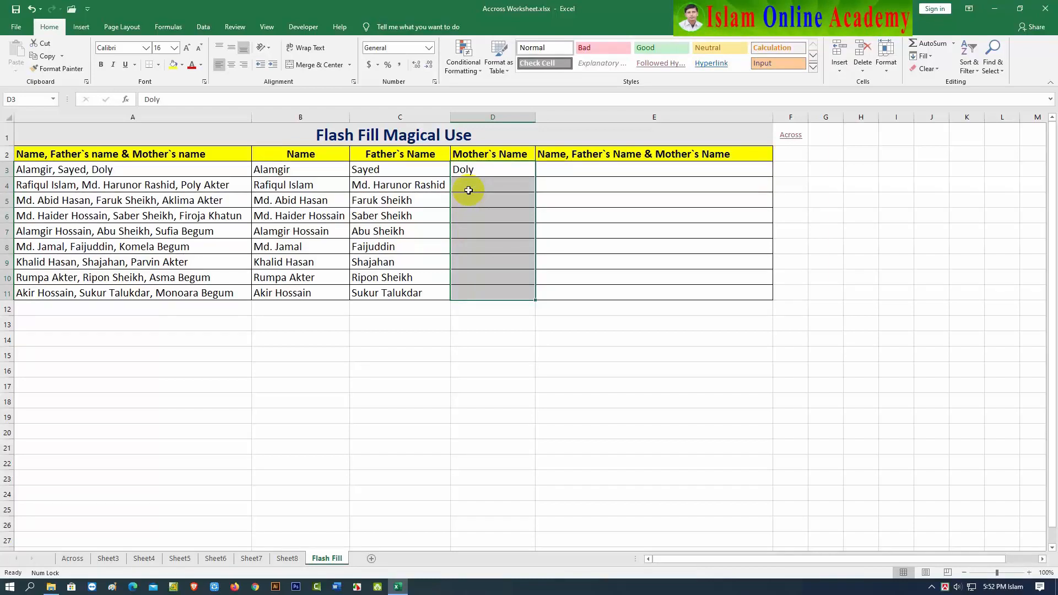
key("ctrl+e")
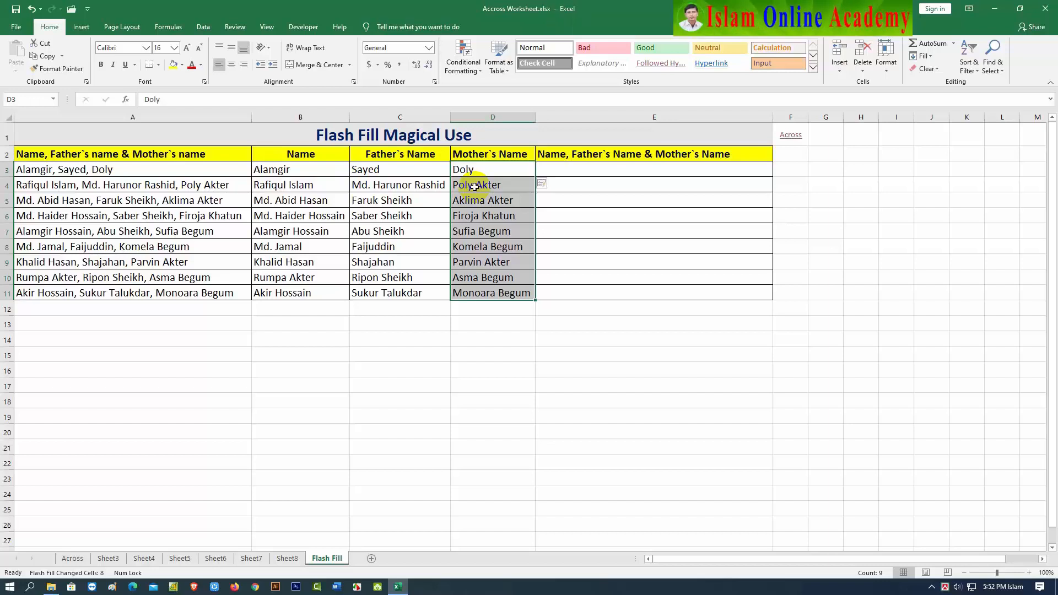
Enter the father's and mother's names from row 3 into E3, separated by a comma and space, and Flash Fill E3:E11.
left_click(564, 168)
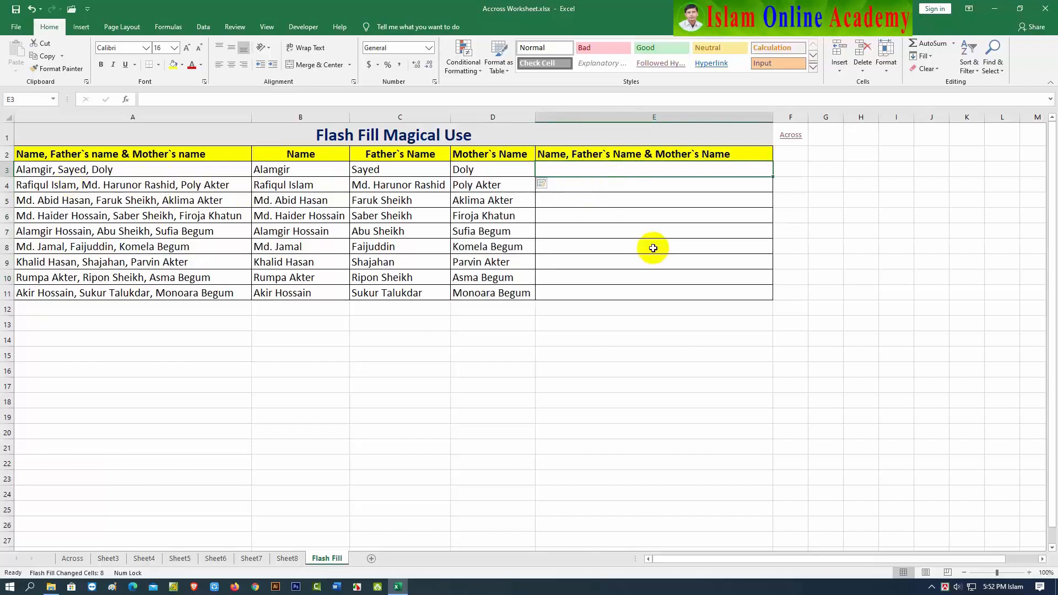
type("Say")
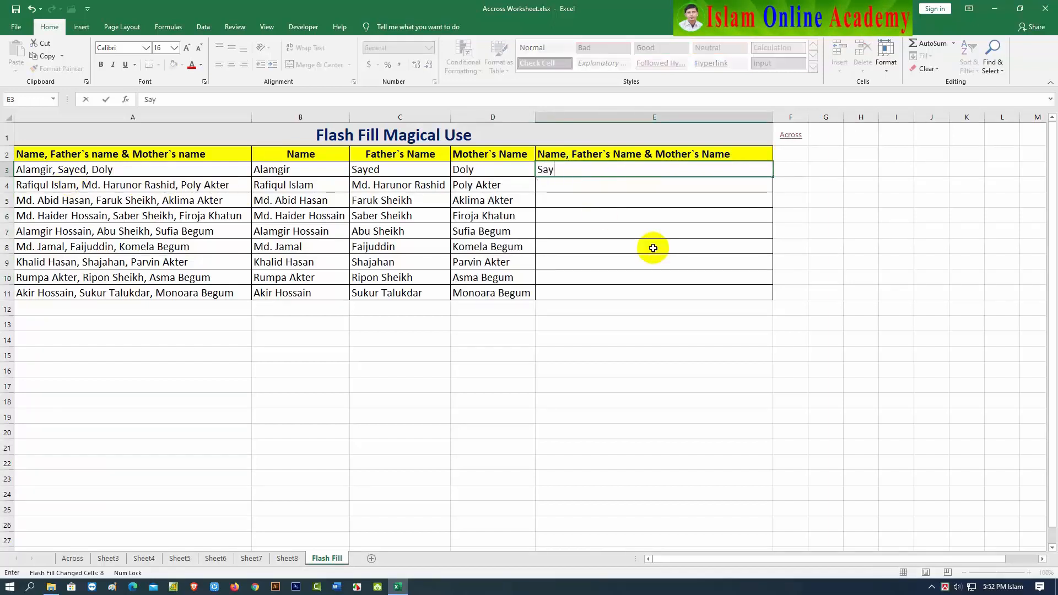
type("ed")
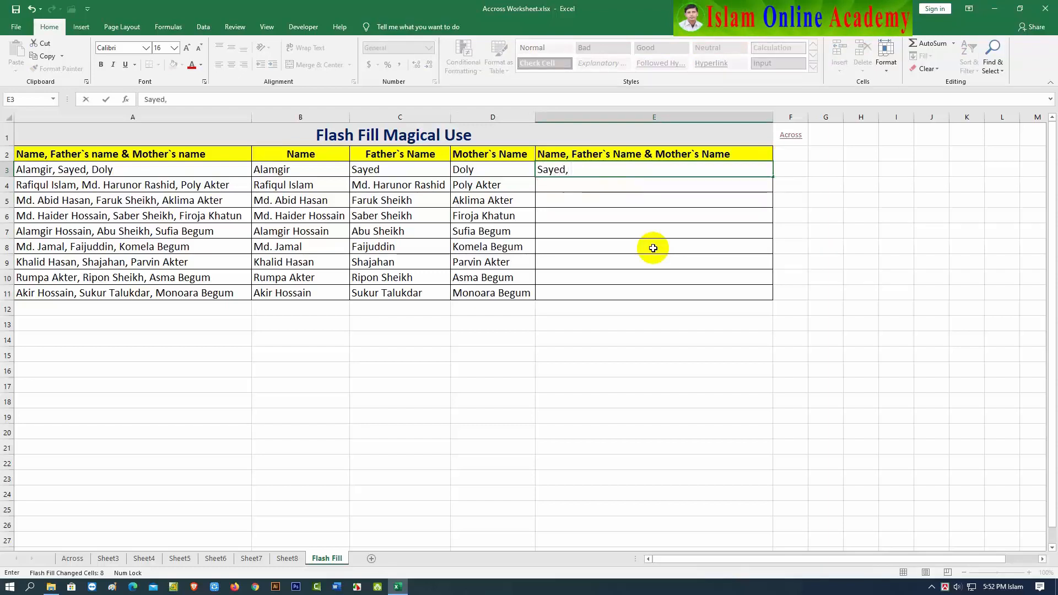
type(", Doly")
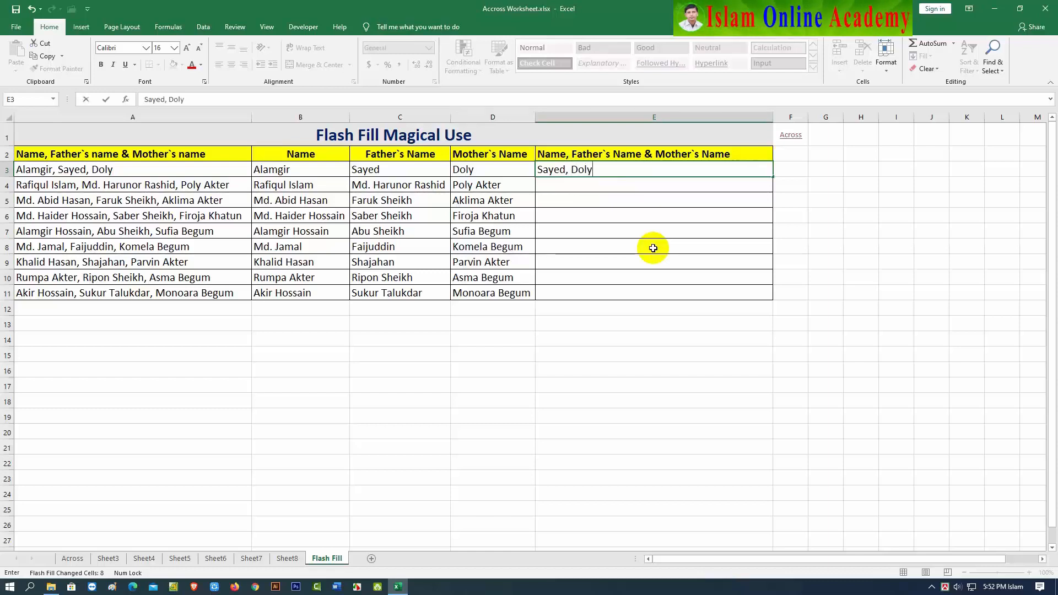
left_click(690, 217)
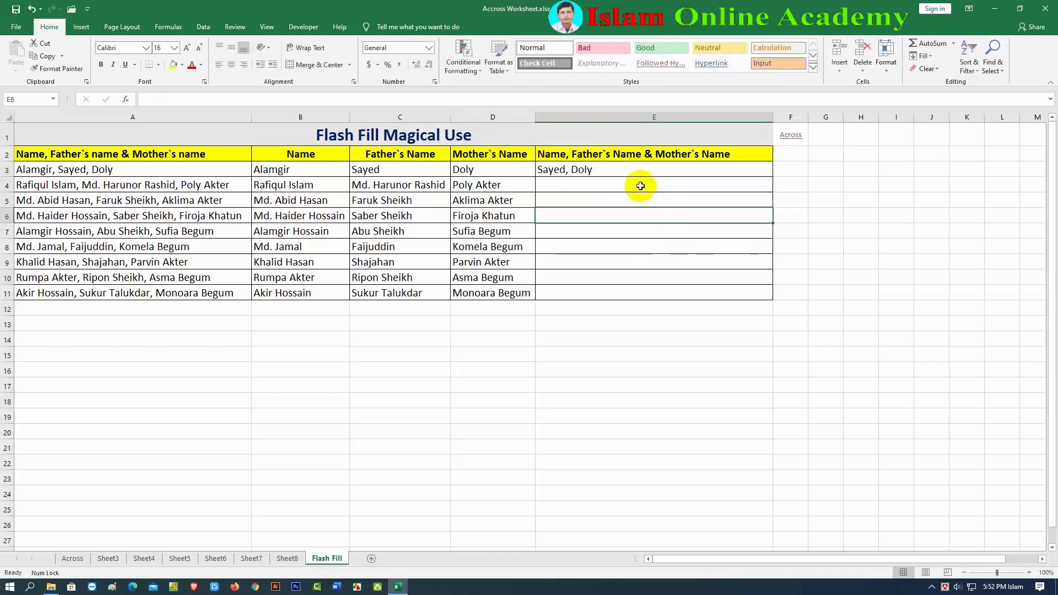
left_click(619, 170)
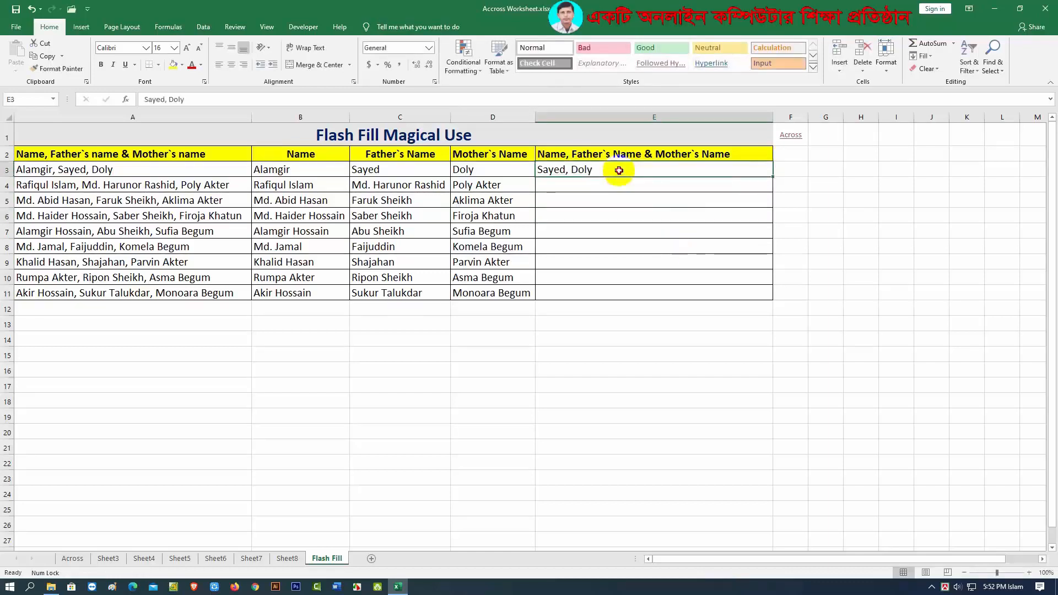
left_click_drag(619, 170, 628, 292)
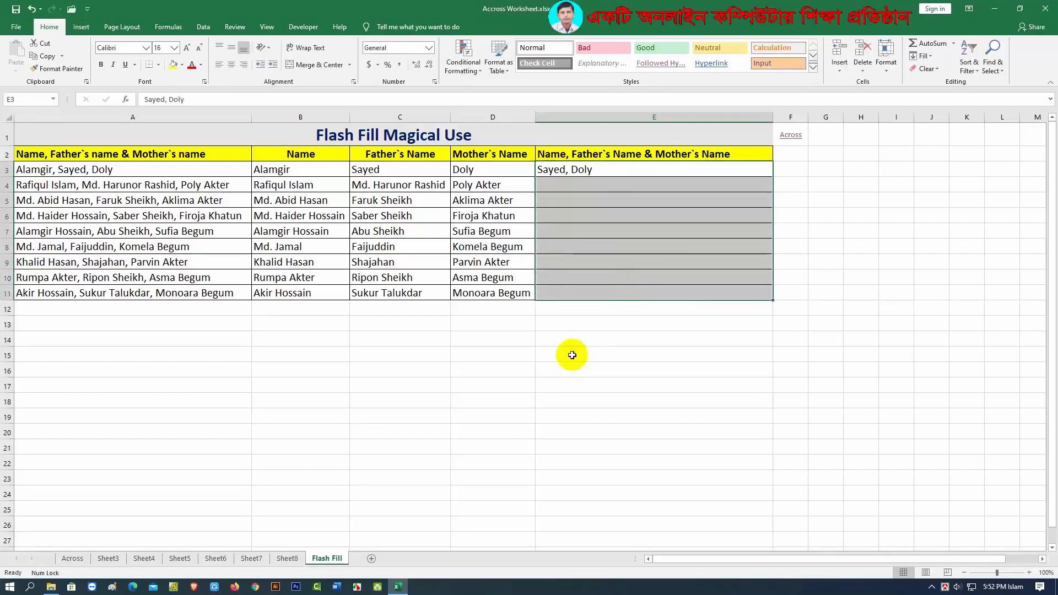
key("ctrl+e")
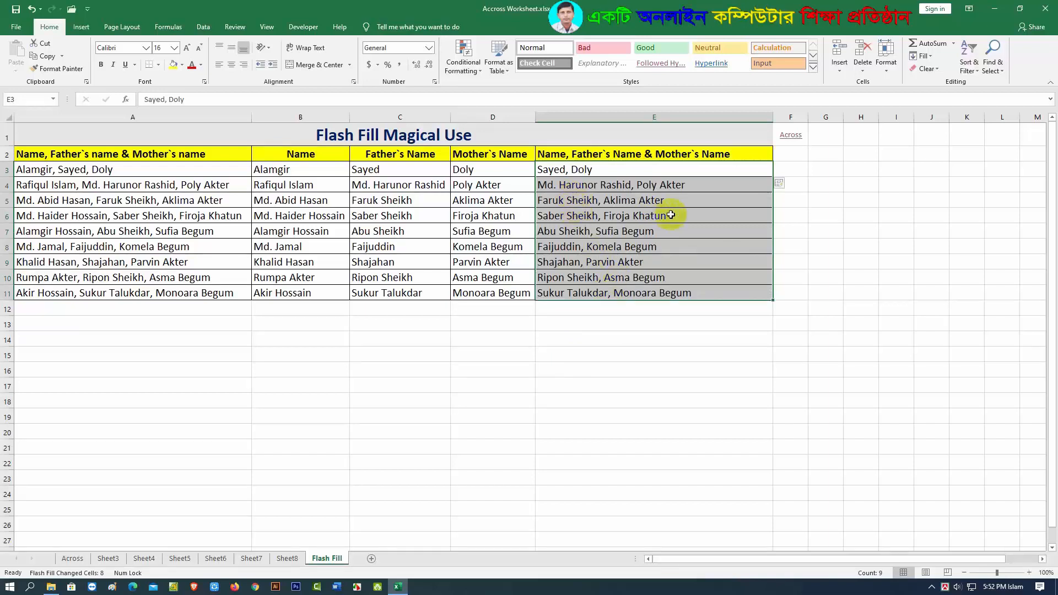
left_click(801, 198)
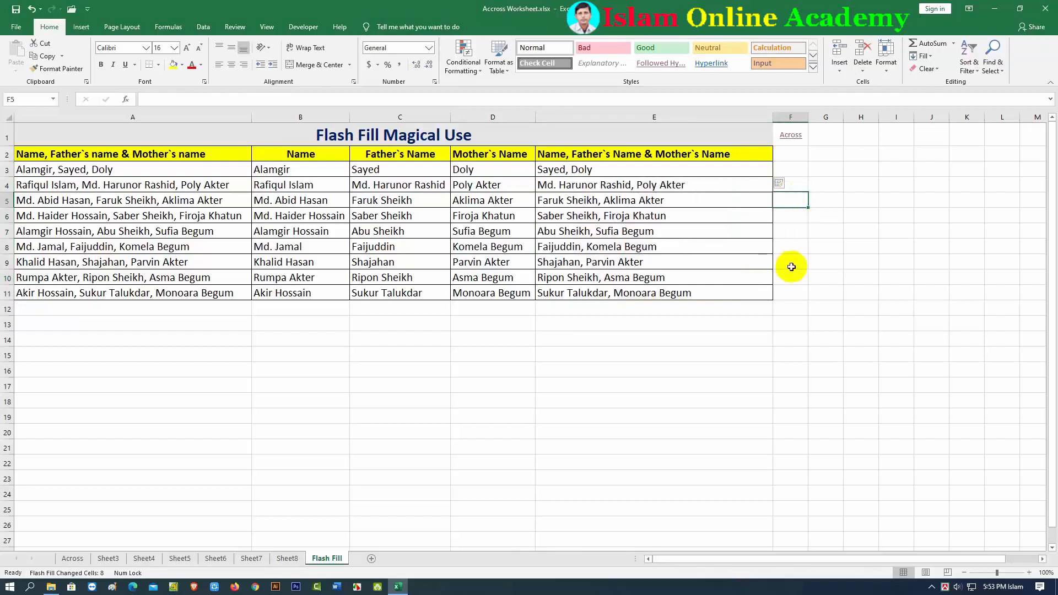